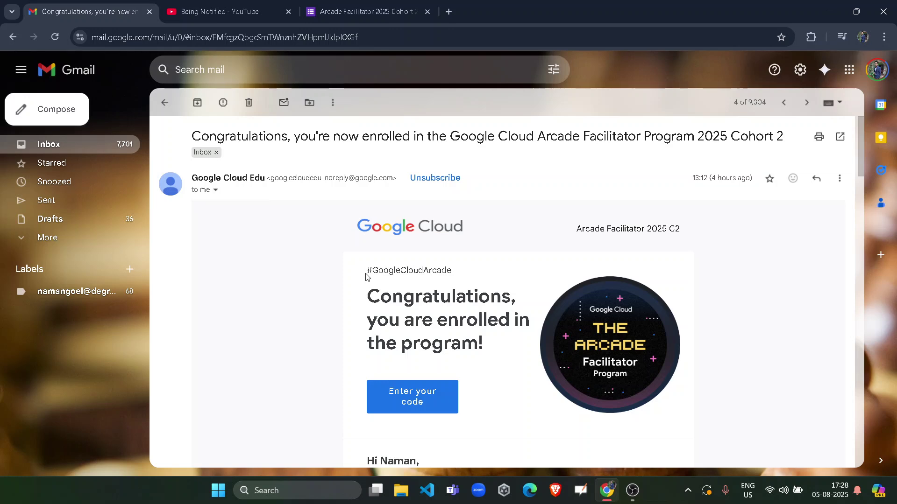
# Glance at the enrolment form, then highlight the cohort name in the enrollment email subject
pyautogui.hotkey('ctrl', 'Tab')
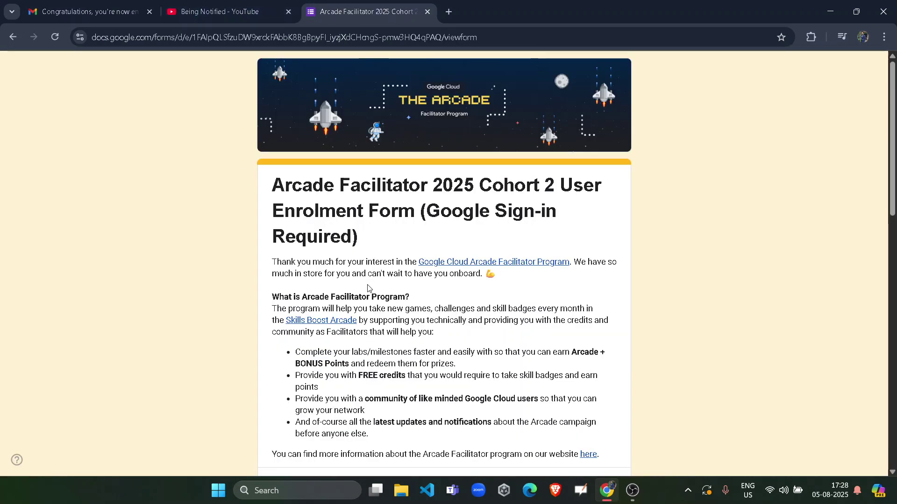
pyautogui.scroll(-3, 379, 285)
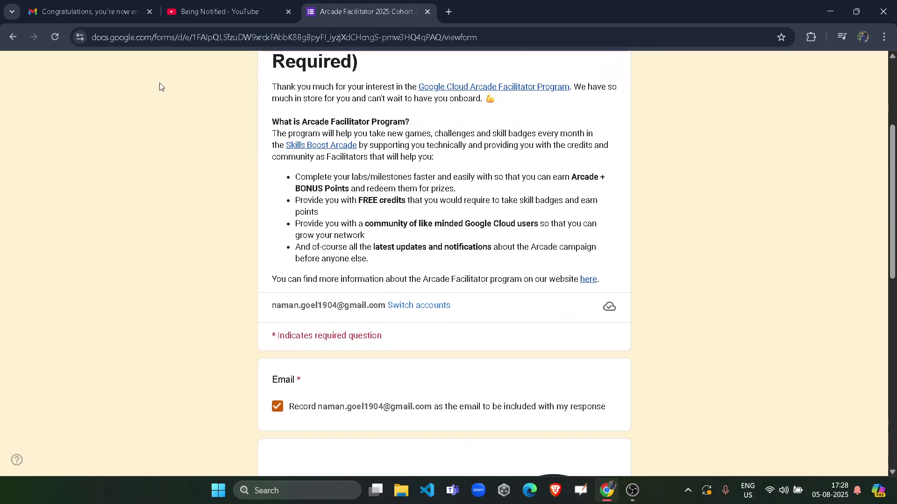
pyautogui.hotkey('ctrl', 'Tab')
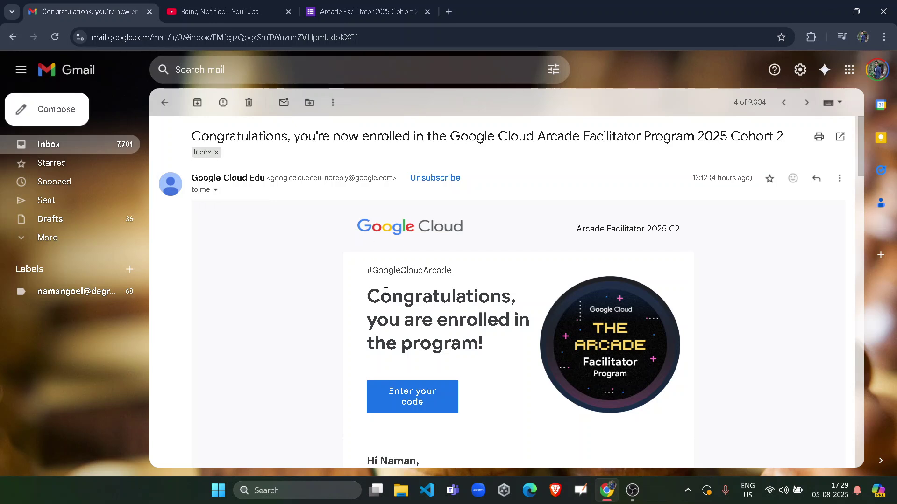
pyautogui.moveTo(683, 136); pyautogui.dragTo(614, 166)
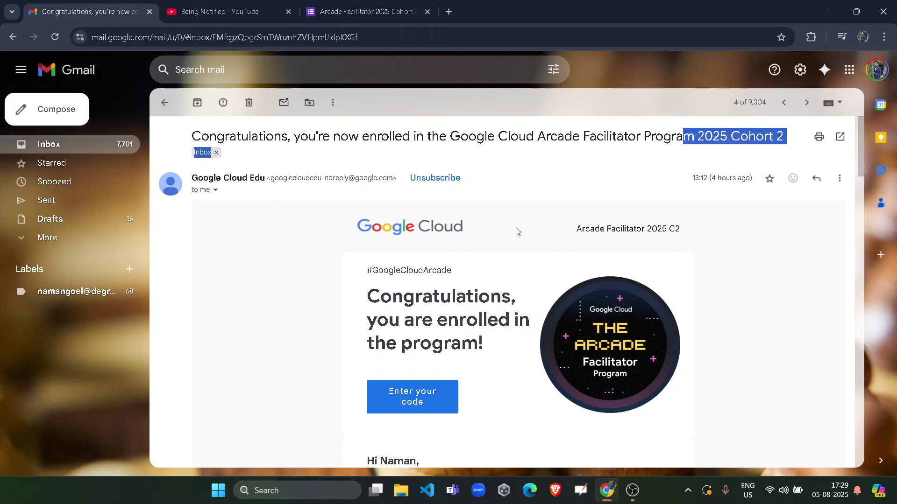
pyautogui.click(550, 228)
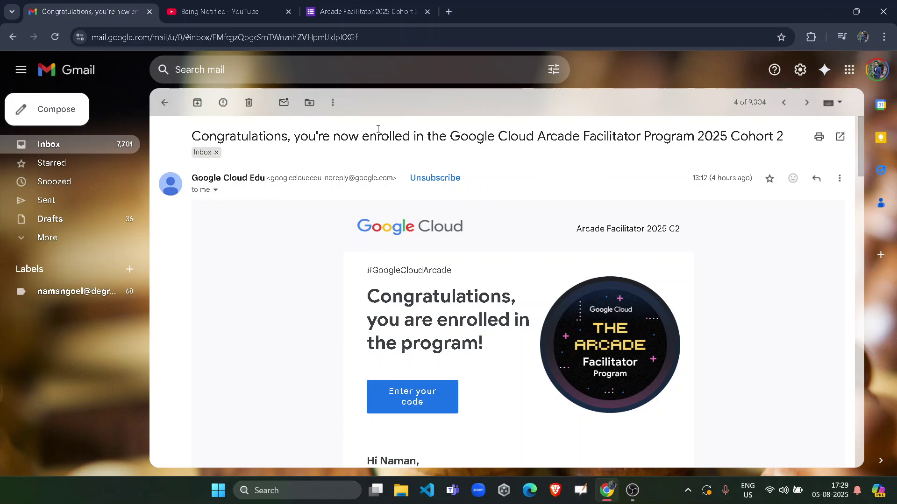
# Check the YouTube channel page, then highlight 'Arcade' in the email subject
pyautogui.click(217, 11)
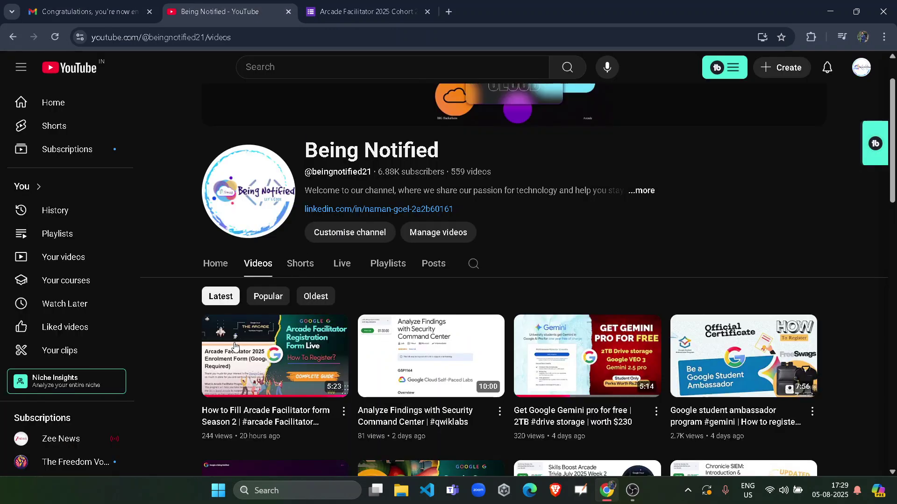
pyautogui.scroll(-2, 259, 350)
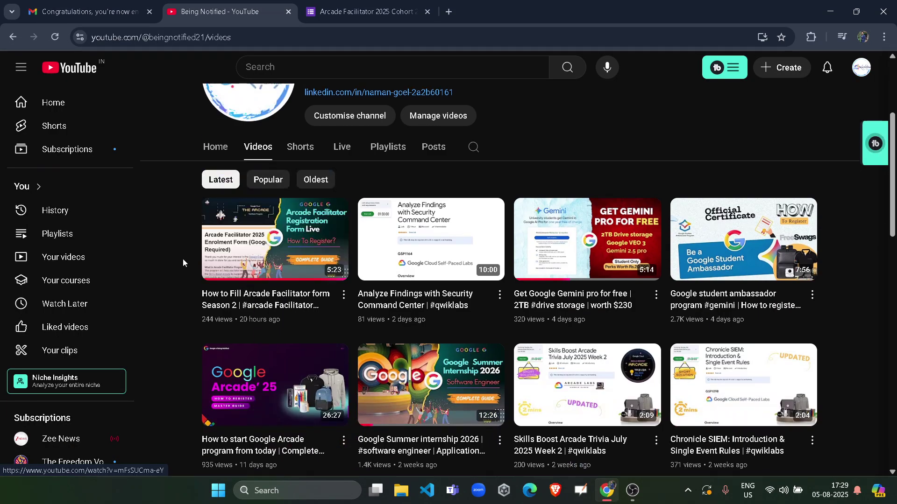
pyautogui.click(402, 4)
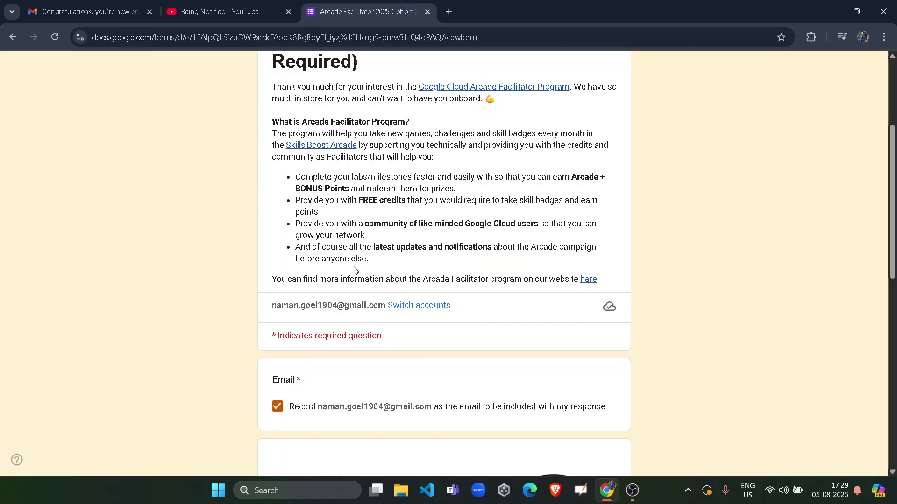
pyautogui.click(105, 5)
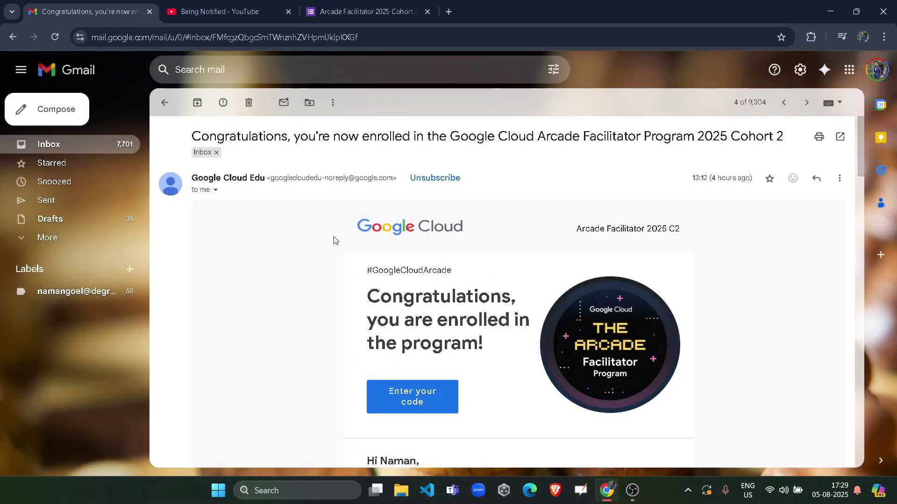
pyautogui.moveTo(535, 136); pyautogui.dragTo(574, 136)
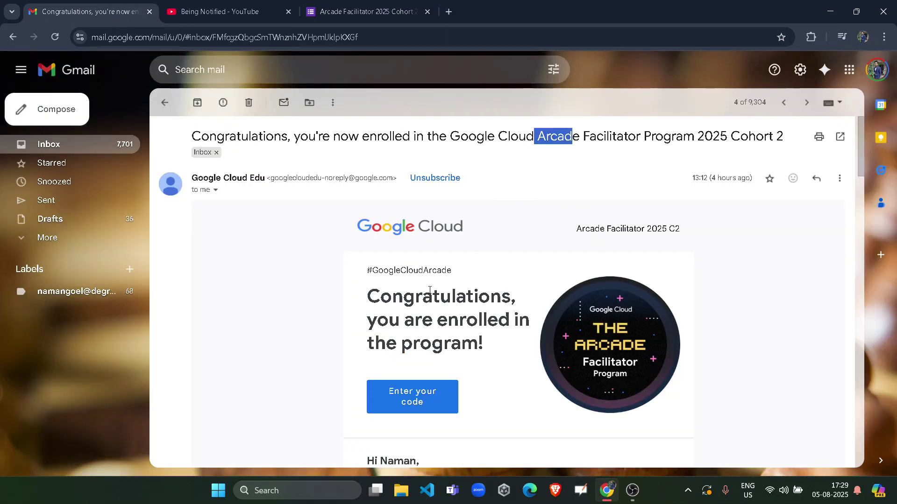
pyautogui.scroll(-1, 417, 287)
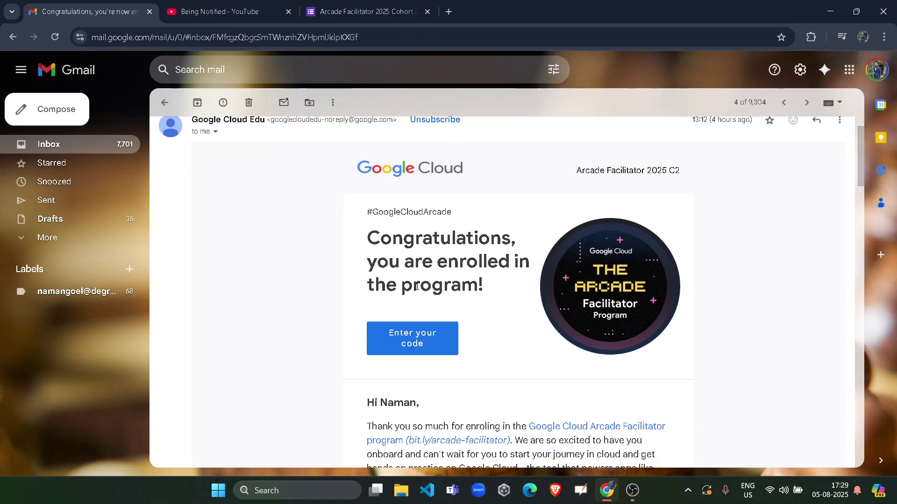
pyautogui.scroll(-2, 416, 286)
pyautogui.scroll(-2, 407, 289)
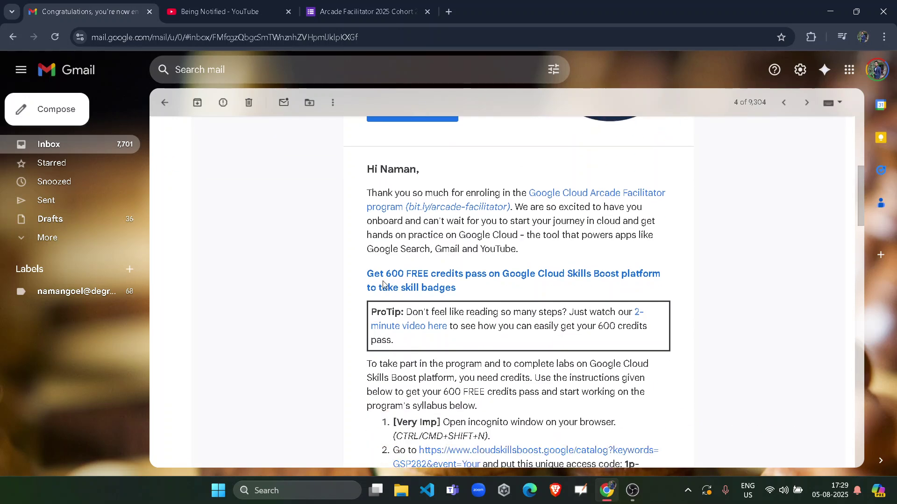
# Highlight the '600 FREE credits' heading, then revisit the enrolment form and YouTube pages
pyautogui.moveTo(383, 275); pyautogui.dragTo(486, 274)
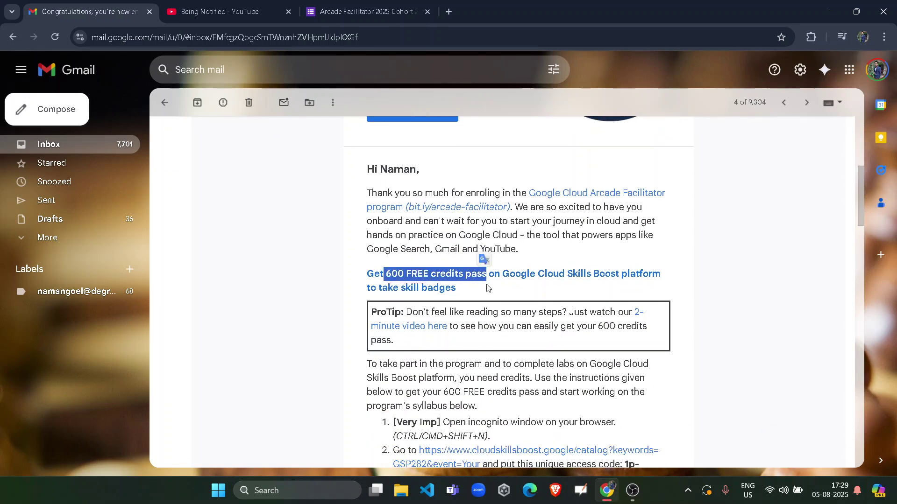
pyautogui.moveTo(559, 274); pyautogui.dragTo(663, 276)
pyautogui.click(653, 252)
pyautogui.scroll(3, 365, 326)
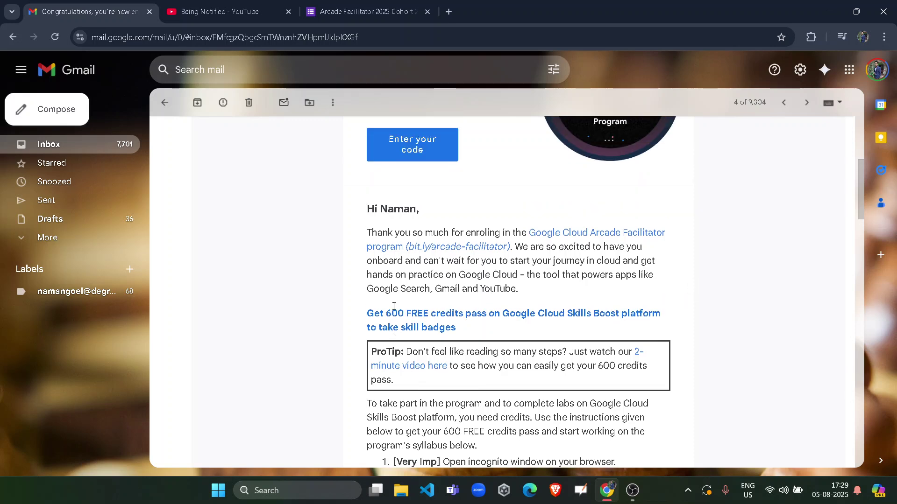
pyautogui.hotkey('ctrl', 'shift', 'Tab')
pyautogui.scroll(2, 420, 275)
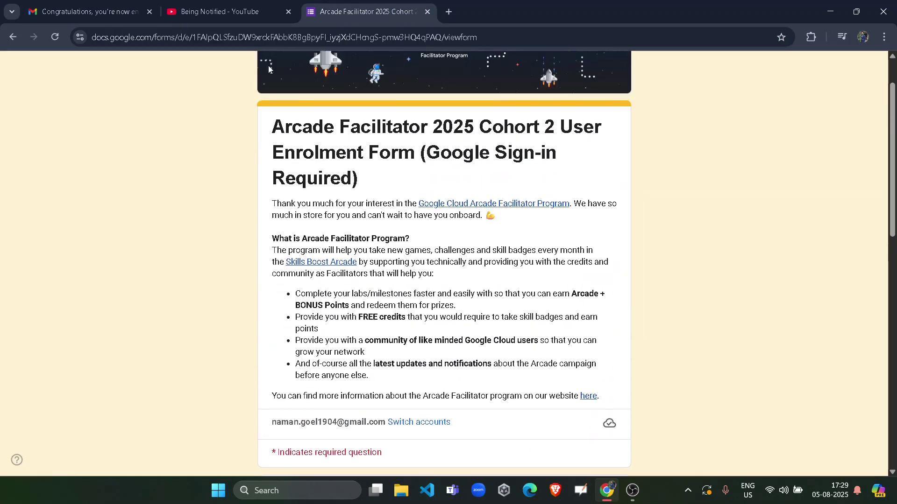
pyautogui.hotkey('ctrl', 'shift', 'Tab')
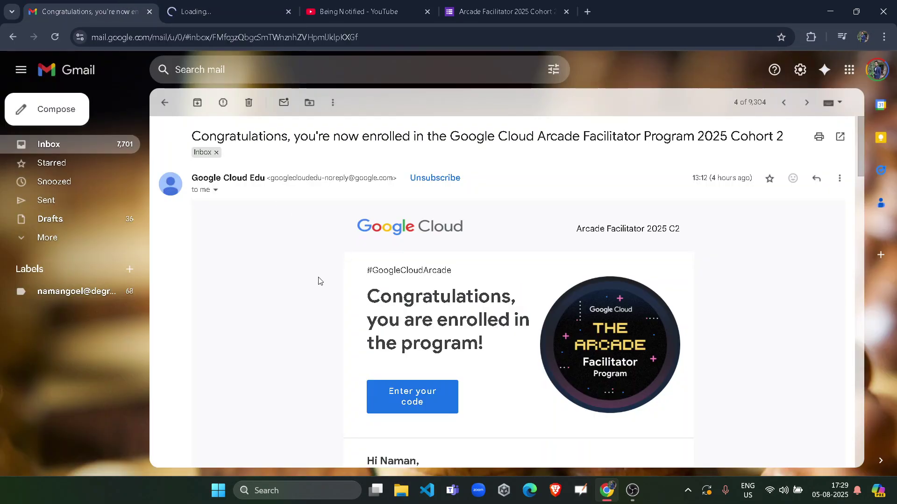
# Close the extra catalog page and highlight the '600 FREE credits' phrase in the email
pyautogui.click(287, 11)
pyautogui.scroll(-3, 309, 312)
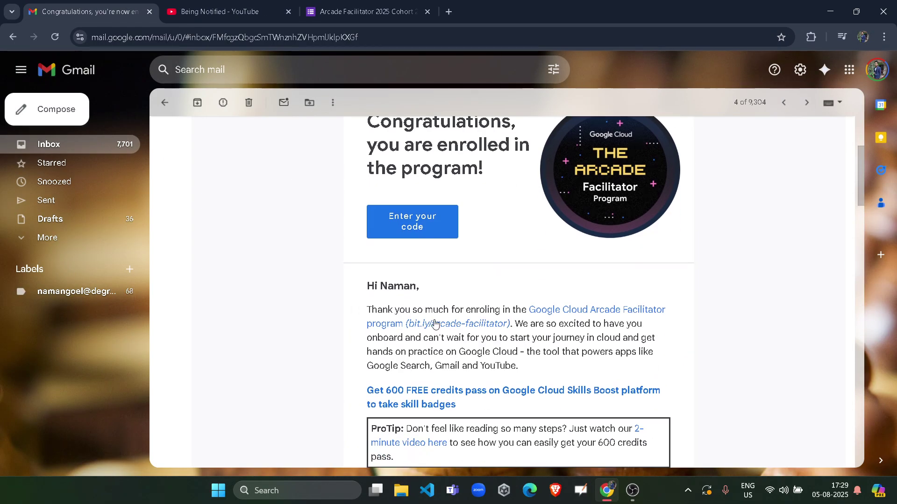
pyautogui.scroll(-1, 427, 330)
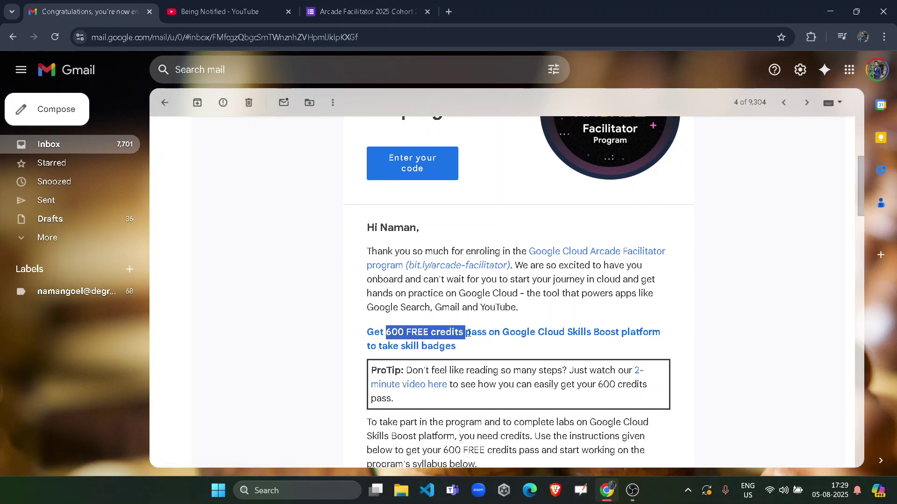
pyautogui.moveTo(386, 333); pyautogui.dragTo(629, 339)
pyautogui.click(507, 303)
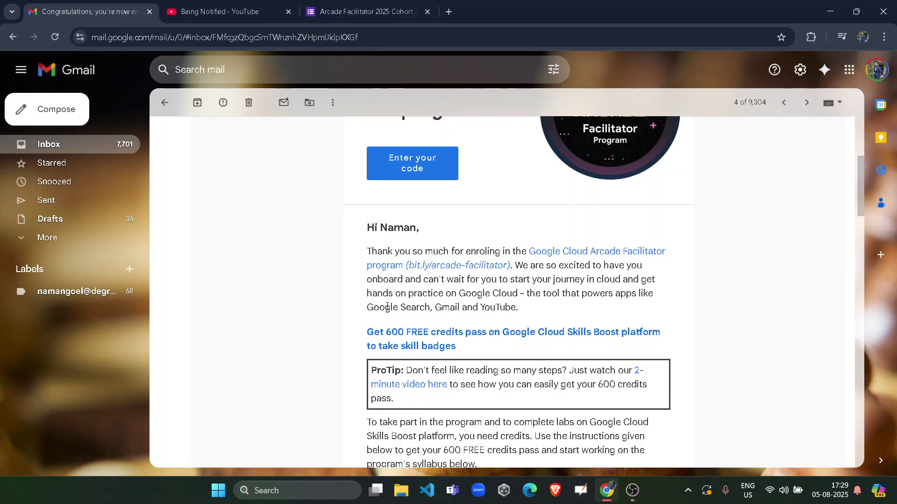
pyautogui.scroll(-1, 386, 307)
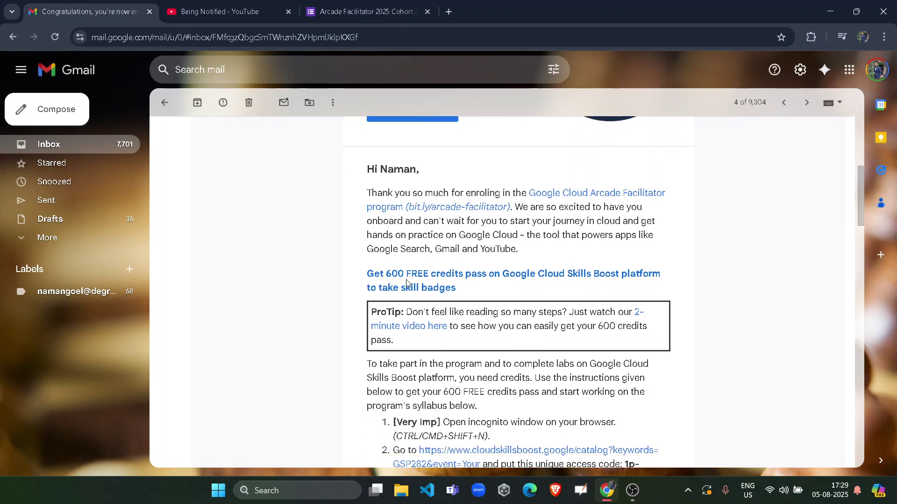
pyautogui.scroll(-3, 422, 285)
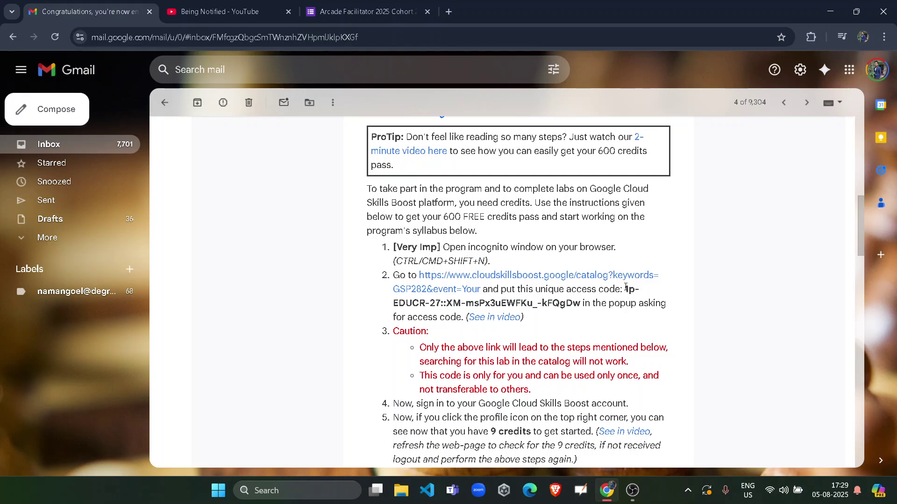
# Select the unique access code for copying and bring up the catalog link's opening options
pyautogui.moveTo(625, 289); pyautogui.dragTo(583, 303)
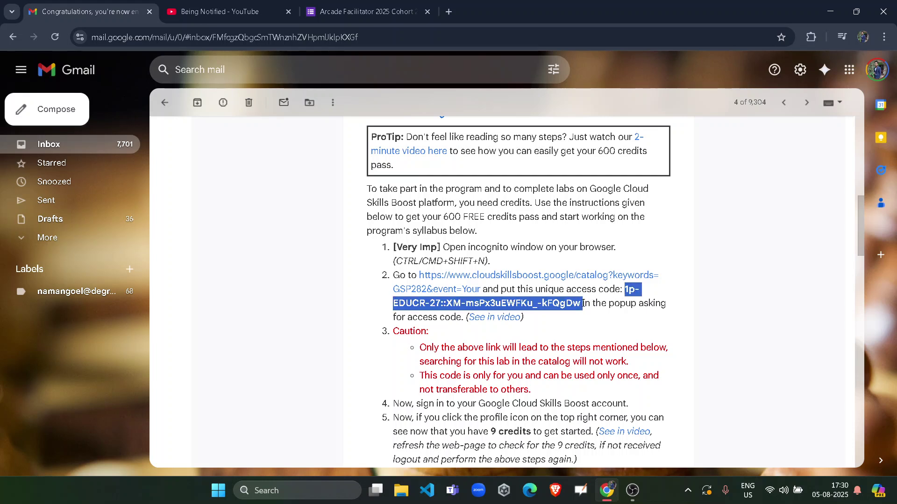
pyautogui.click(558, 329)
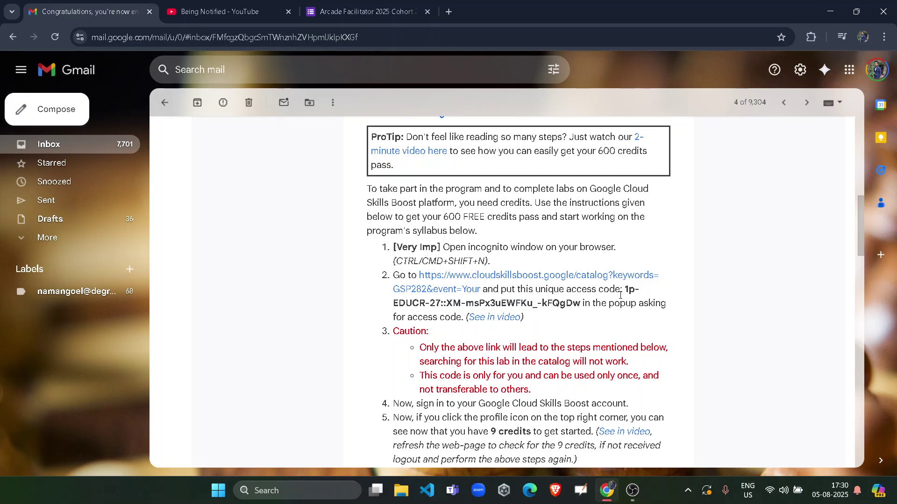
pyautogui.moveTo(625, 291); pyautogui.dragTo(617, 324)
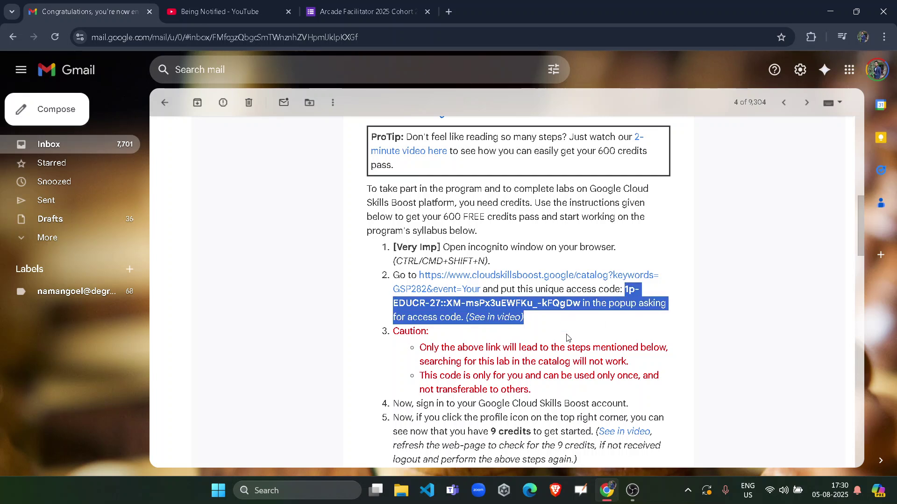
pyautogui.click(558, 359)
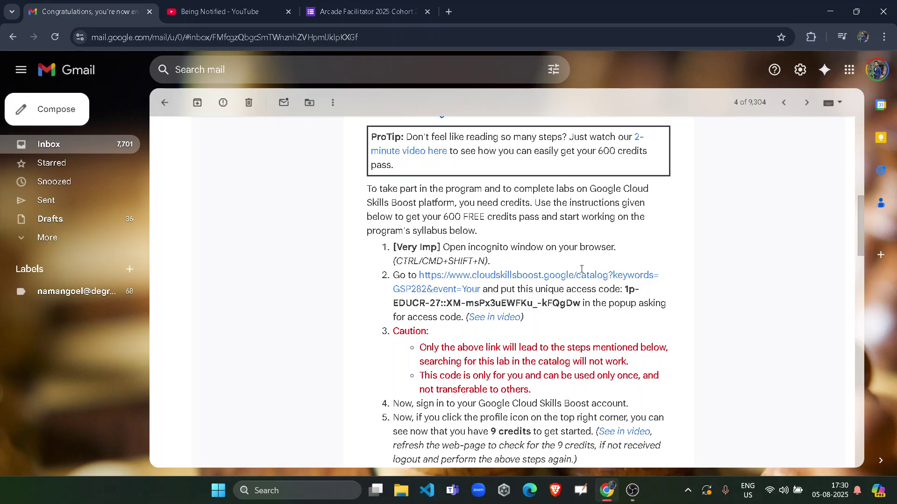
pyautogui.scroll(3, 481, 313)
pyautogui.scroll(-3, 480, 313)
pyautogui.moveTo(625, 290)
pyautogui.mouseDown()
pyautogui.moveTo(630, 318)
pyautogui.moveTo(580, 305)
pyautogui.mouseUp()
pyautogui.hotkey('ctrl', 'c')
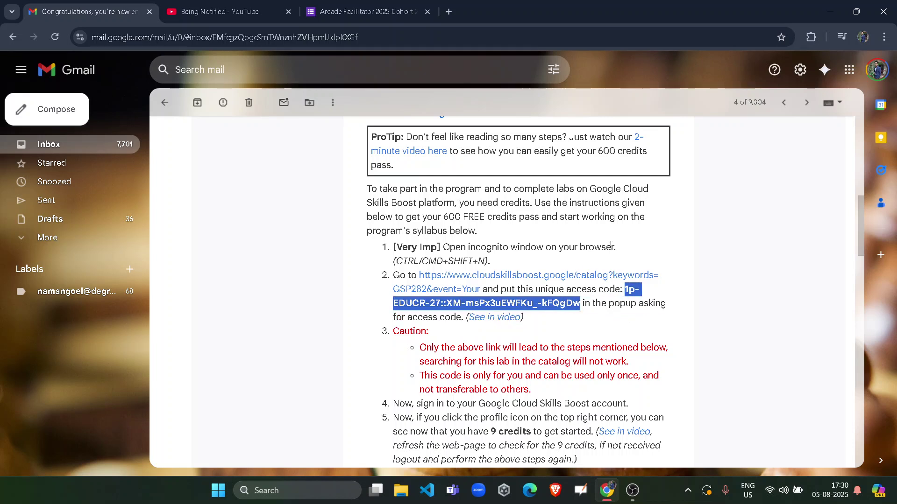
pyautogui.rightClick(469, 276)
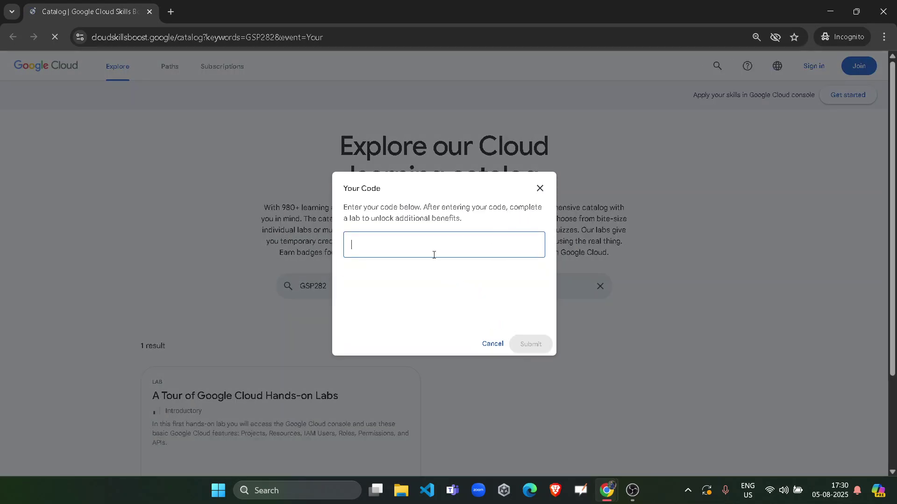
# Paste the access code, pass the bus-image robot check, and submit the code
pyautogui.hotkey('ctrl', 'v')
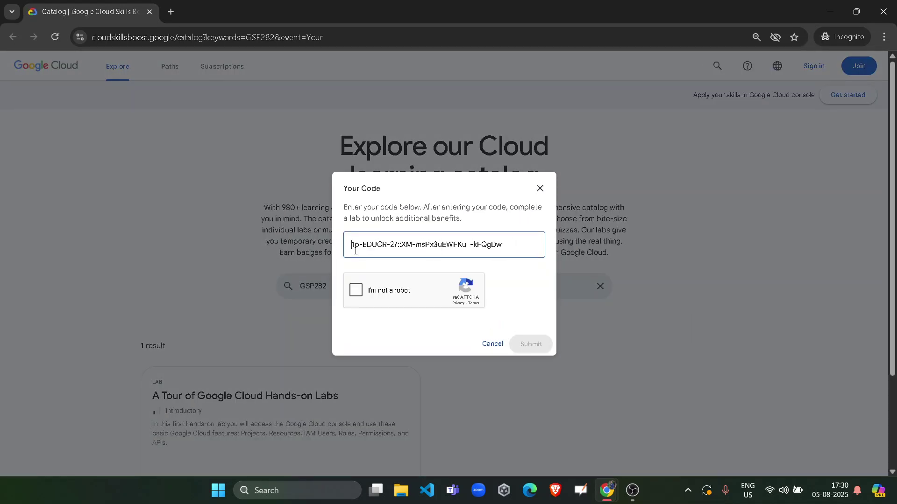
pyautogui.click(356, 290)
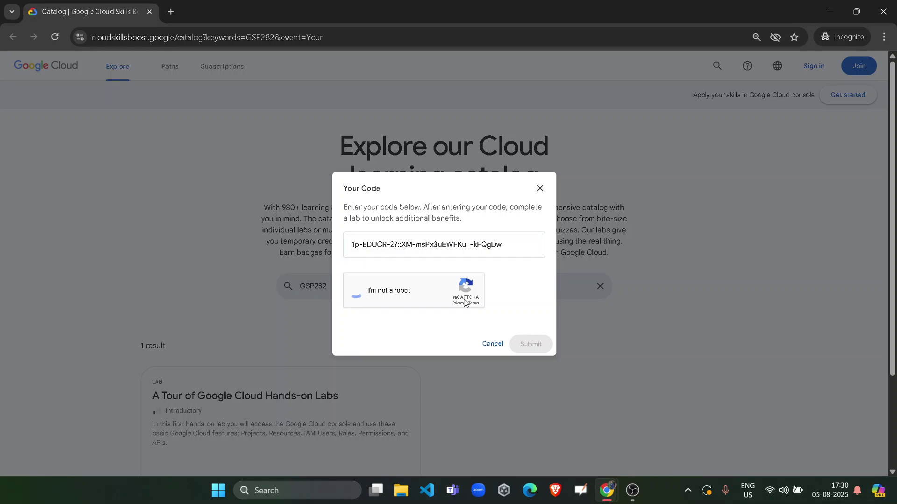
pyautogui.click(438, 282)
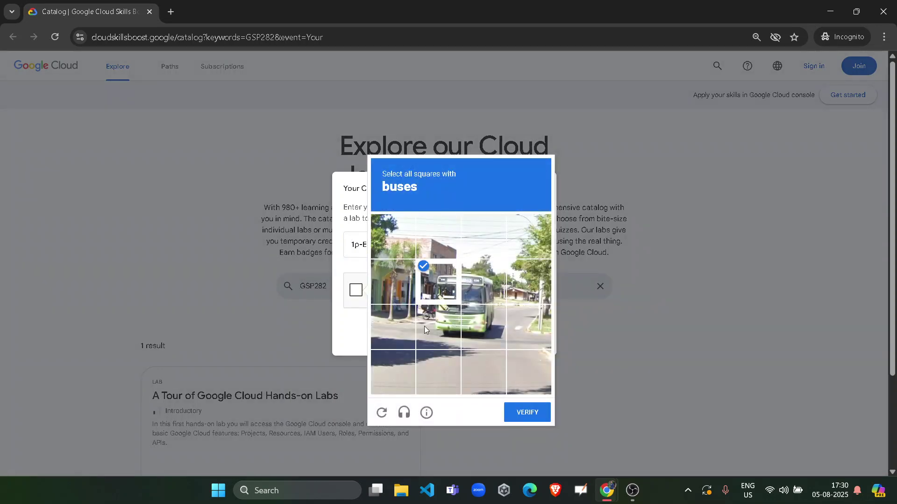
pyautogui.click(424, 326)
pyautogui.click(483, 327)
pyautogui.click(469, 280)
pyautogui.click(531, 408)
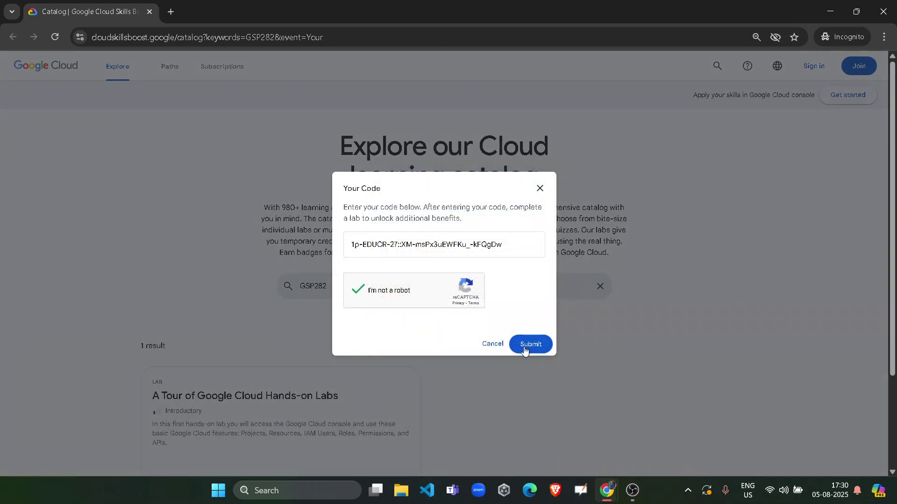
pyautogui.click(546, 344)
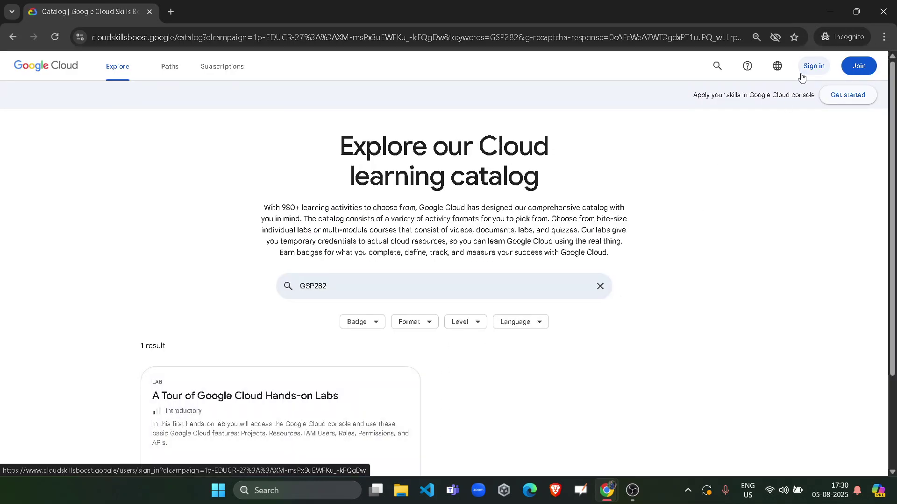
# Sign in, dismiss the Credits Expiring notice, and open Settings from the avatar menu
pyautogui.click(803, 70)
pyautogui.click(470, 248)
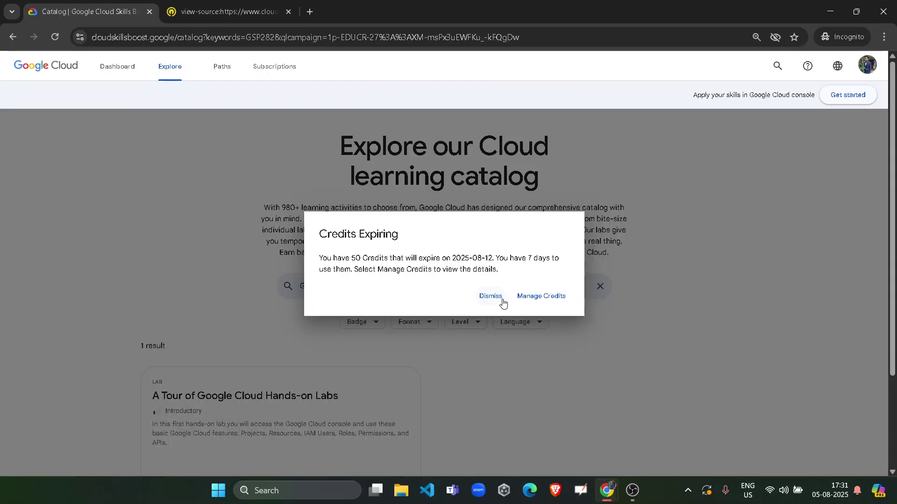
pyautogui.click(499, 300)
pyautogui.scroll(-3, 316, 360)
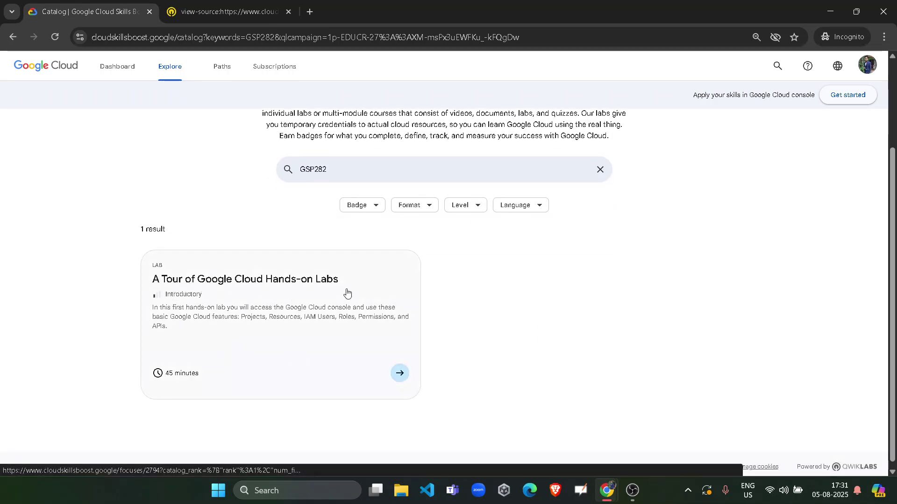
pyautogui.scroll(1, 464, 333)
pyautogui.scroll(1, 464, 334)
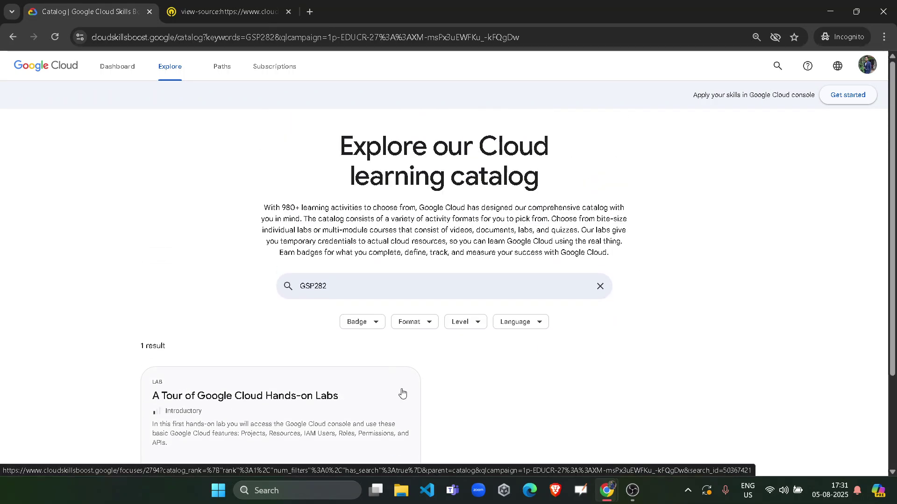
pyautogui.click(868, 67)
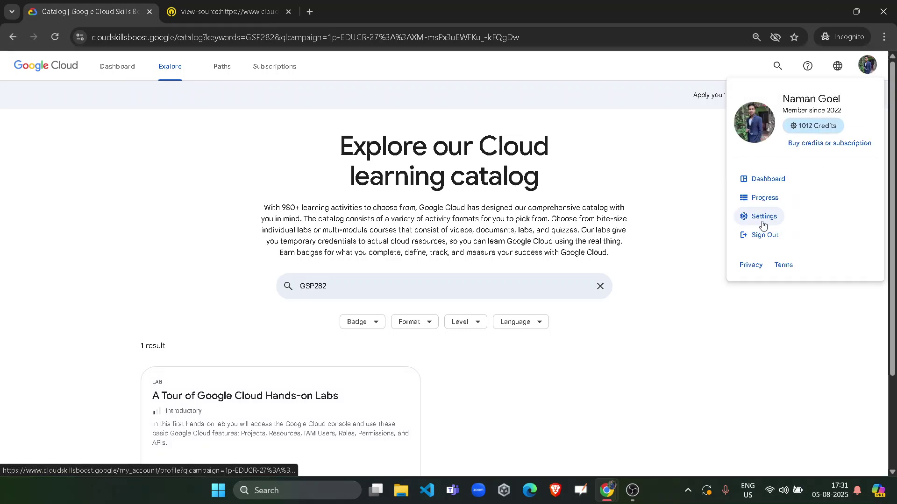
pyautogui.click(763, 224)
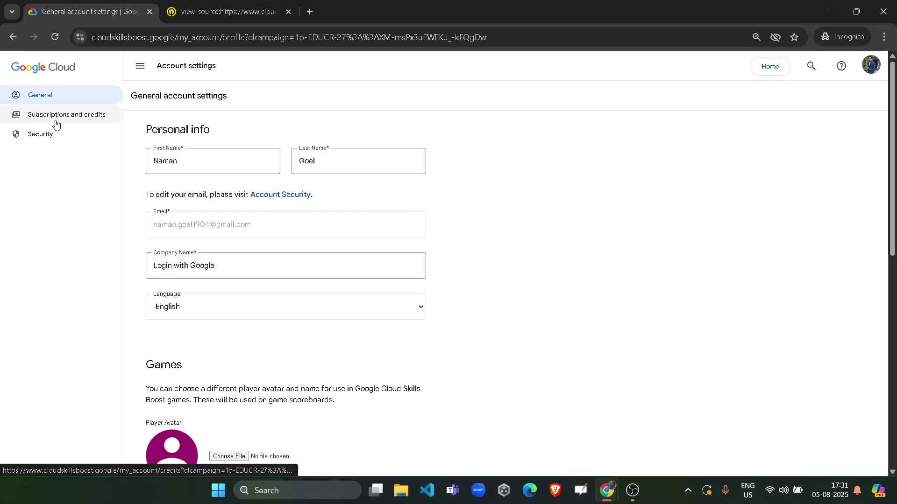
# Open Subscriptions and credits and highlight the newest 9-credit payment row with its date
pyautogui.click(54, 121)
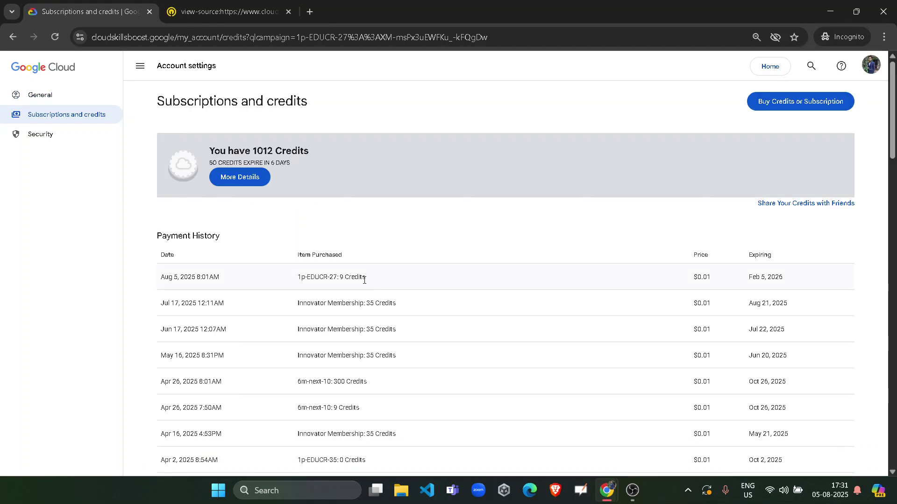
pyautogui.moveTo(364, 278); pyautogui.dragTo(303, 277)
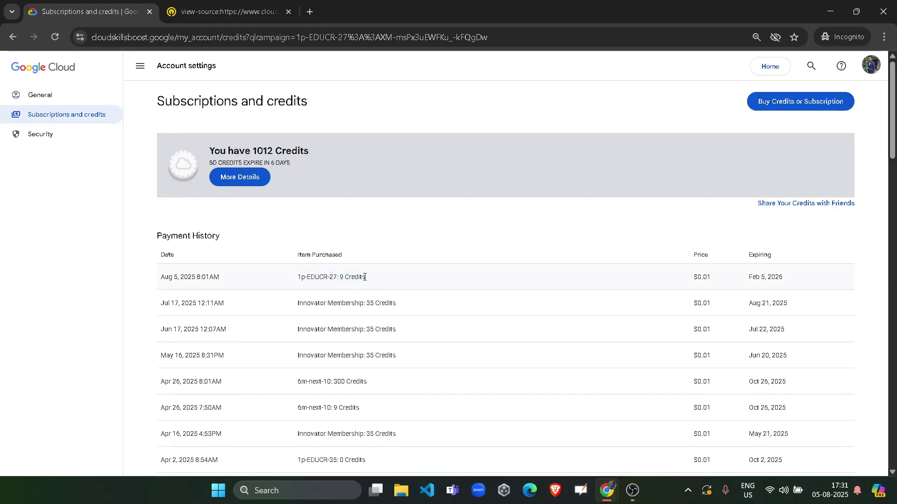
pyautogui.moveTo(367, 279); pyautogui.dragTo(161, 279)
pyautogui.click(161, 279)
# Return to Gmail to review the email's steps on 9 starting credits and 600 free credits
pyautogui.moveTo(606, 490)
pyautogui.click(543, 431)
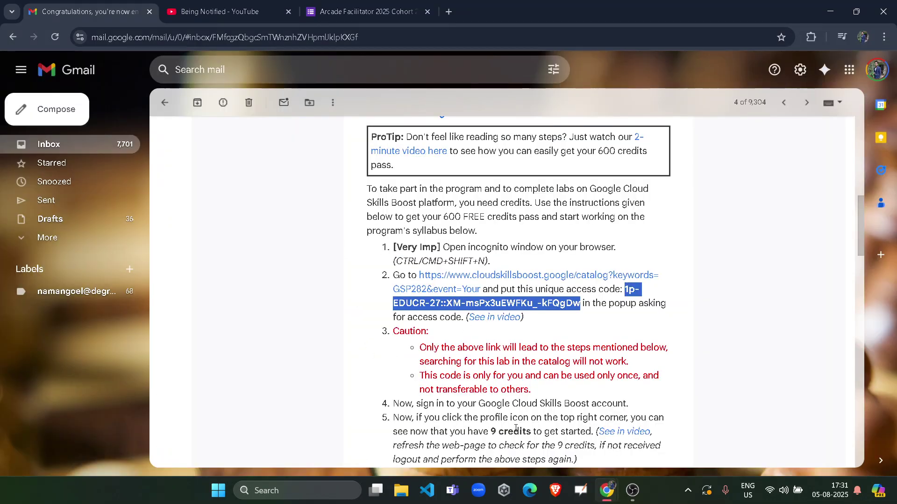
pyautogui.scroll(-2, 518, 398)
pyautogui.moveTo(491, 315); pyautogui.dragTo(535, 313)
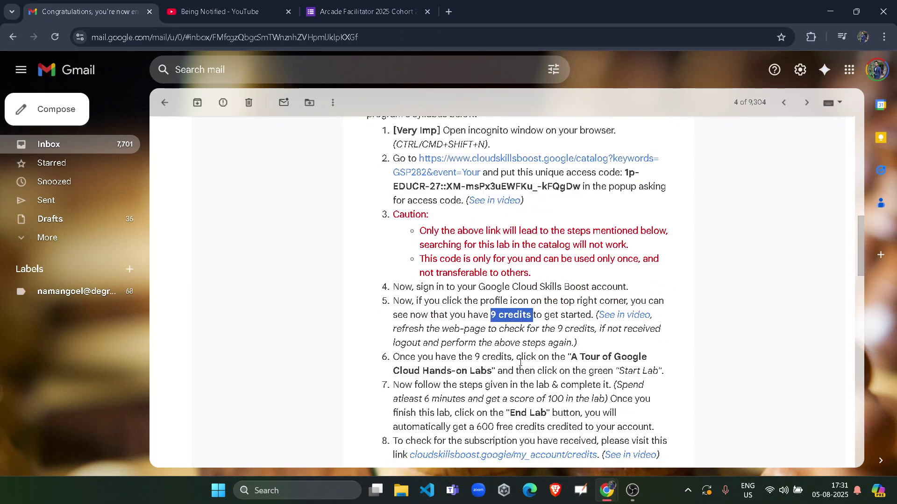
pyautogui.scroll(-1, 520, 363)
pyautogui.moveTo(477, 369); pyautogui.dragTo(553, 368)
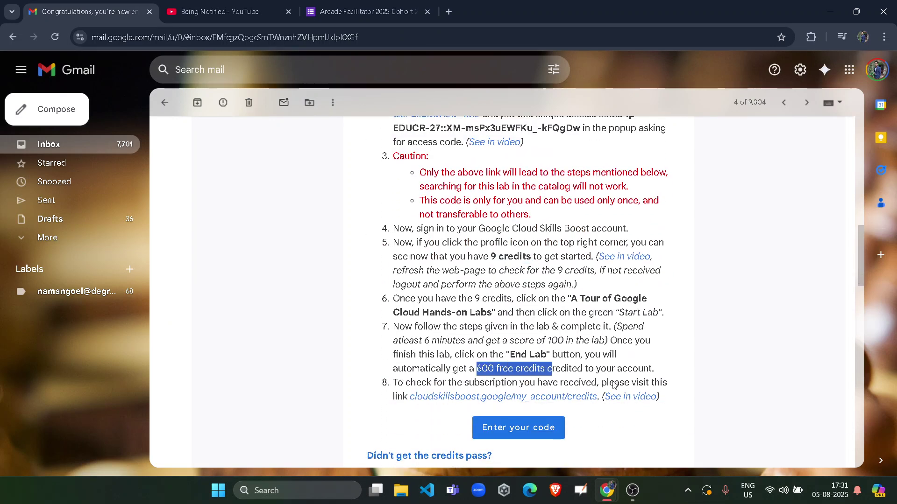
# Go back to the catalog, dismiss the credits notice, and open 'A Tour of Google Cloud Hands-on Labs'
pyautogui.click(739, 435)
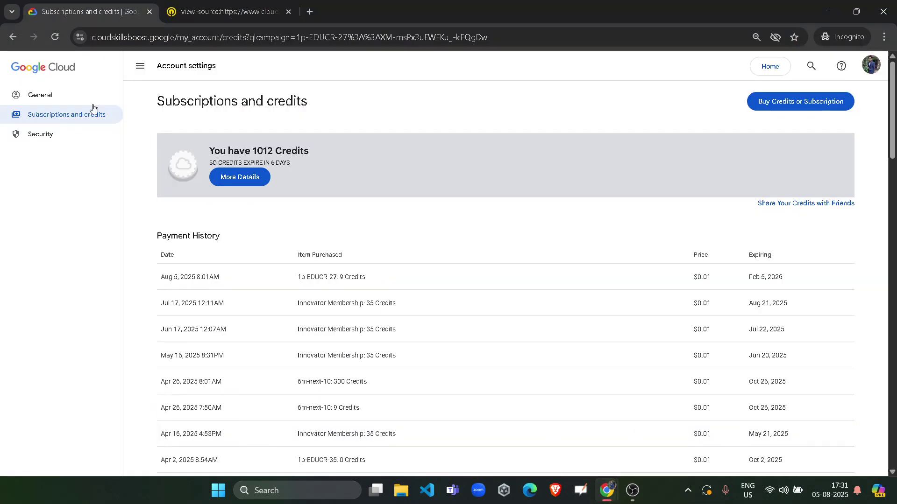
pyautogui.click(15, 42)
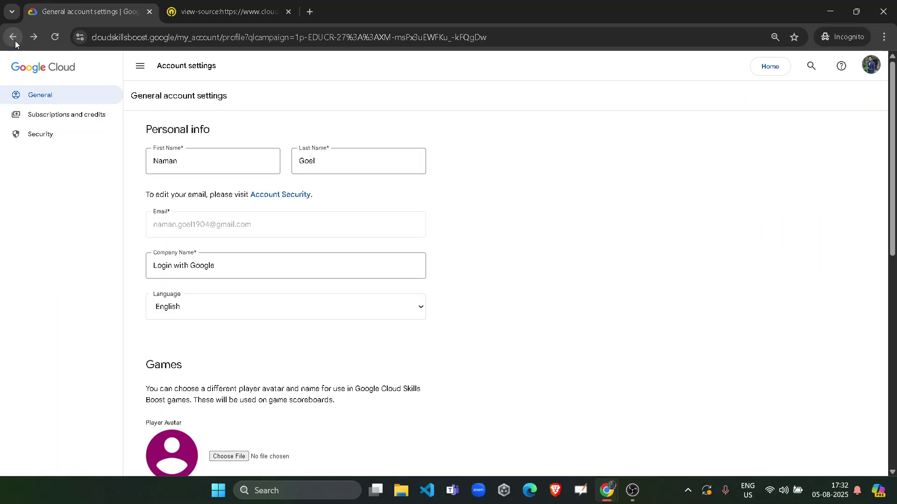
pyautogui.click(15, 41)
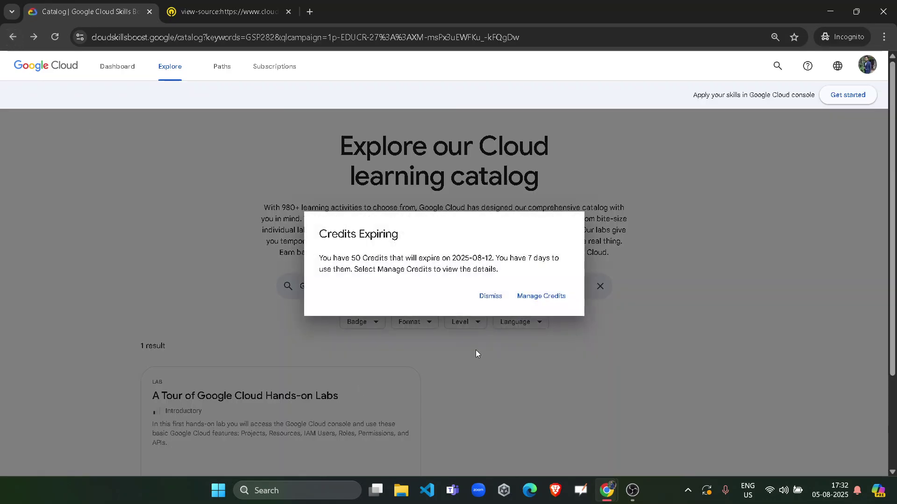
pyautogui.click(489, 297)
pyautogui.scroll(-2, 314, 297)
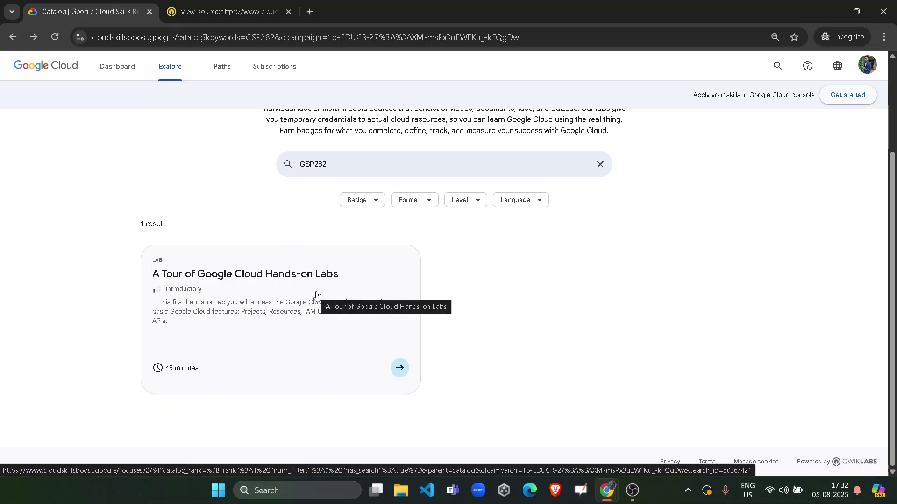
pyautogui.click(263, 285)
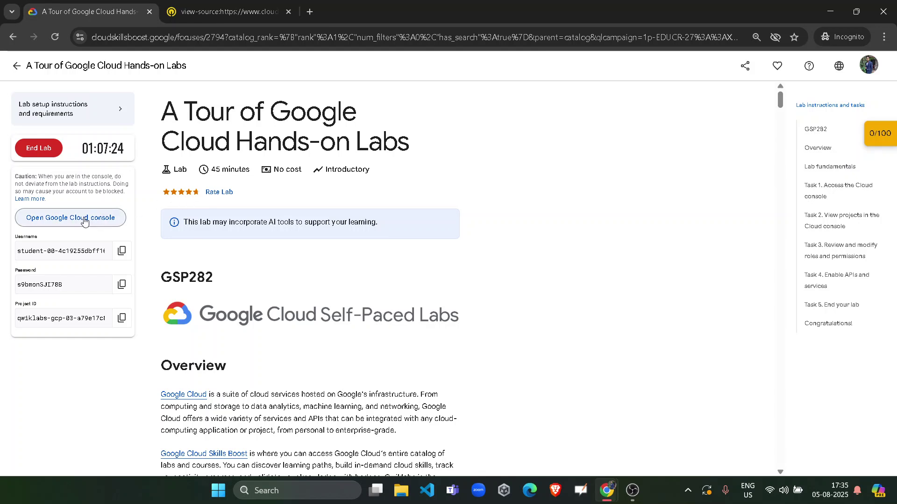
# Open the lab's Google Cloud console link in a private window
pyautogui.click(61, 219)
pyautogui.click(536, 366)
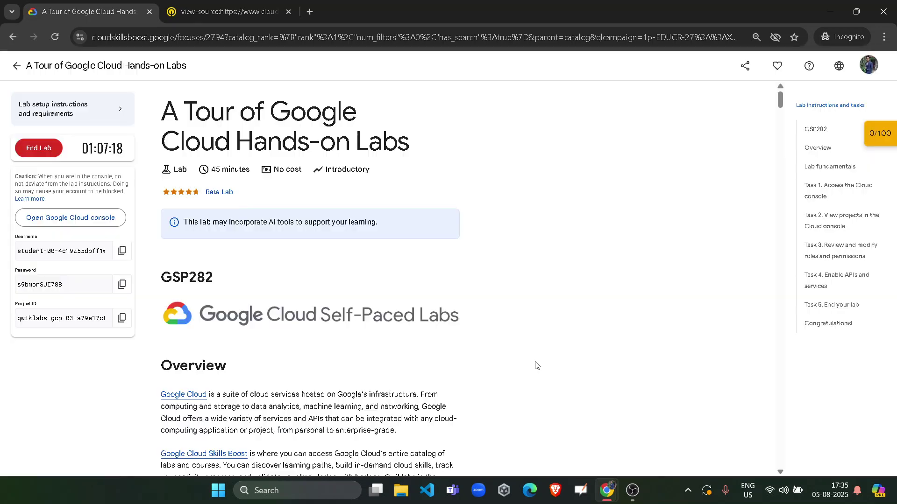
pyautogui.rightClick(64, 219)
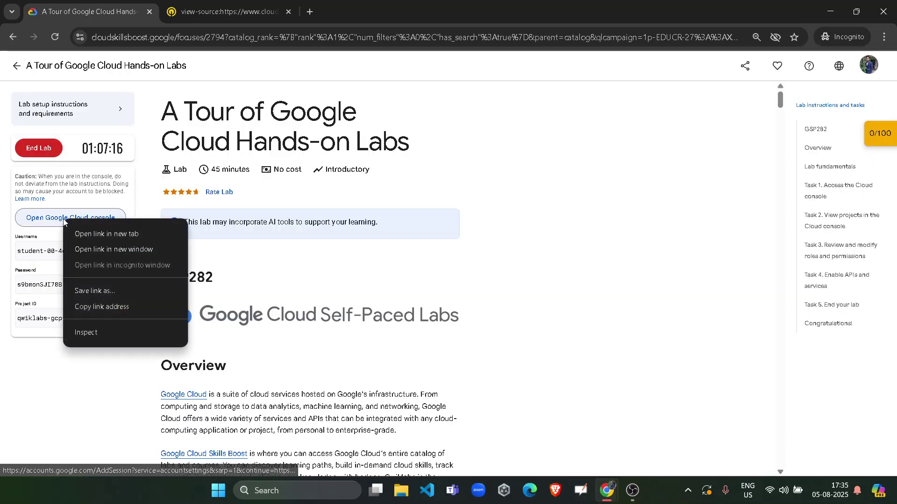
pyautogui.click(128, 237)
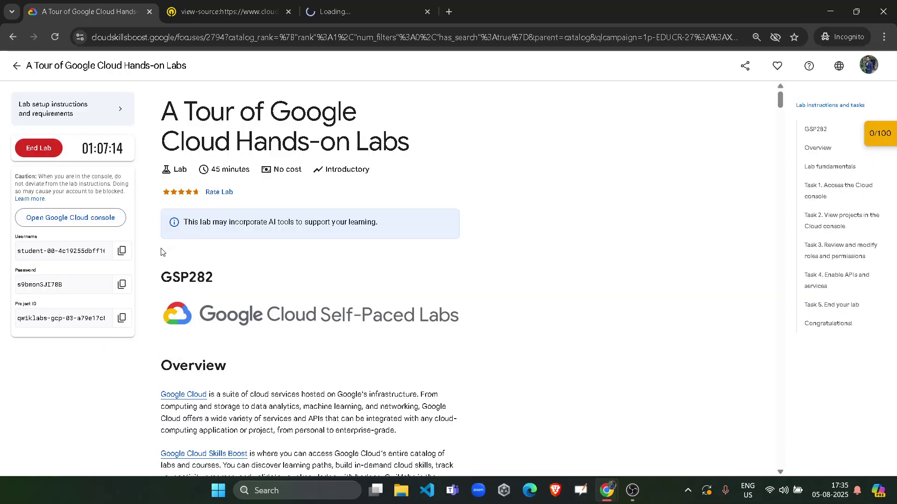
pyautogui.click(350, 11)
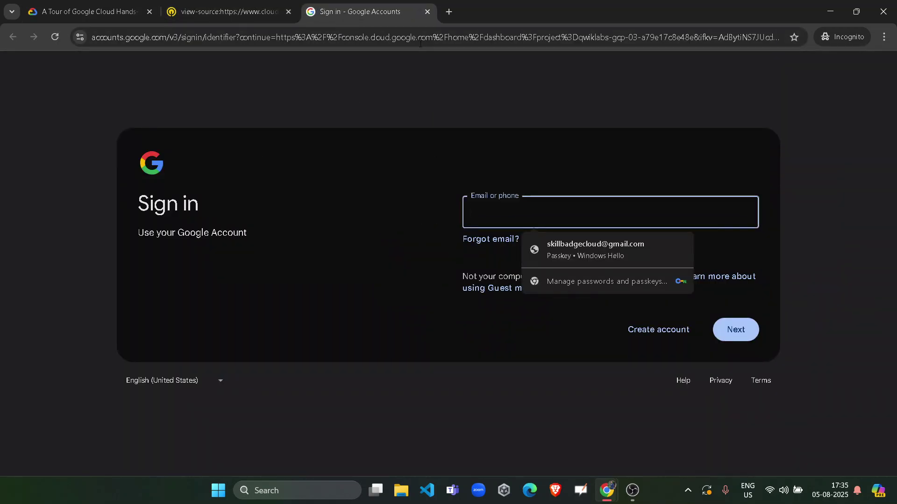
pyautogui.click(427, 12)
pyautogui.click(84, 12)
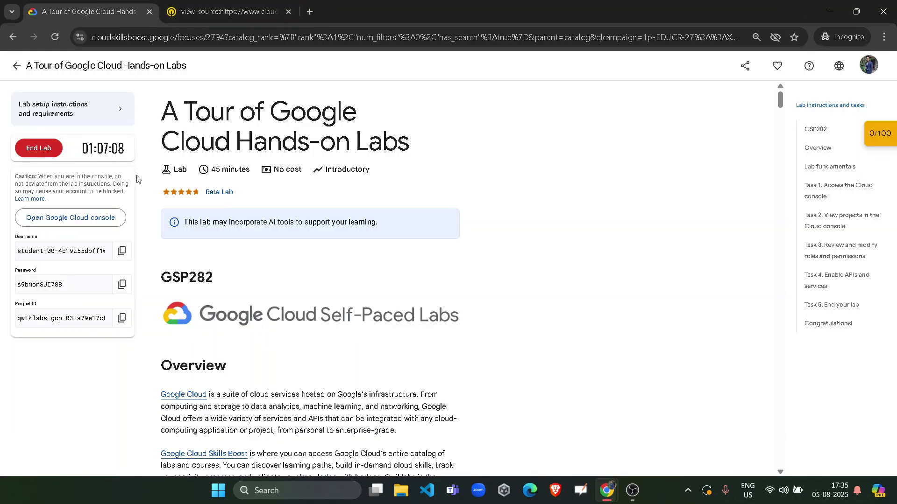
pyautogui.rightClick(101, 228)
pyautogui.click(152, 250)
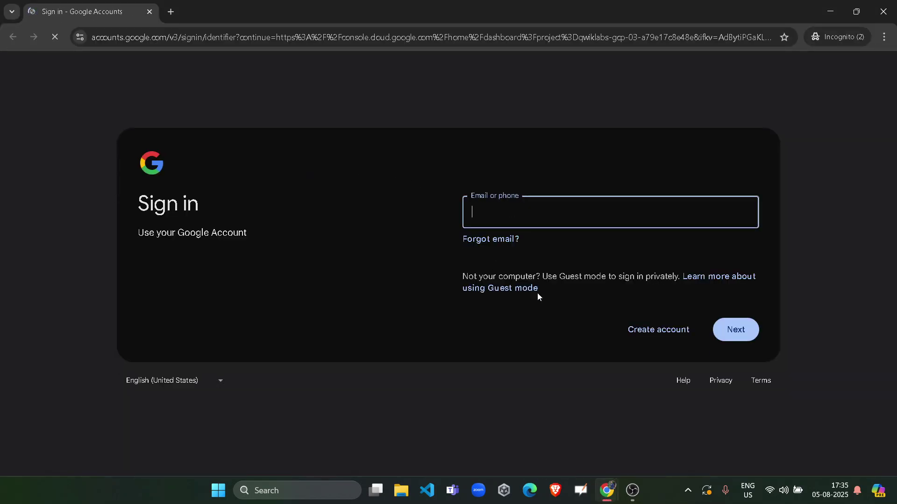
pyautogui.moveTo(607, 491)
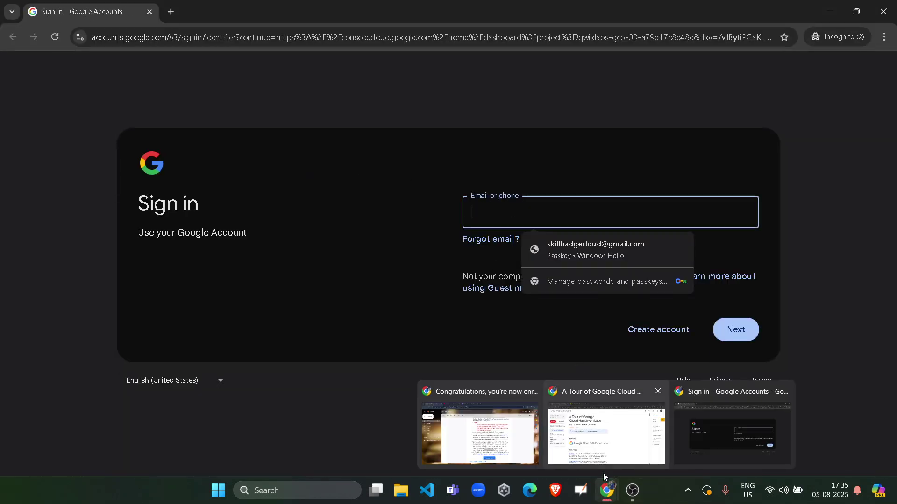
# Copy the lab username and enter it on the console sign-in page
pyautogui.click(603, 434)
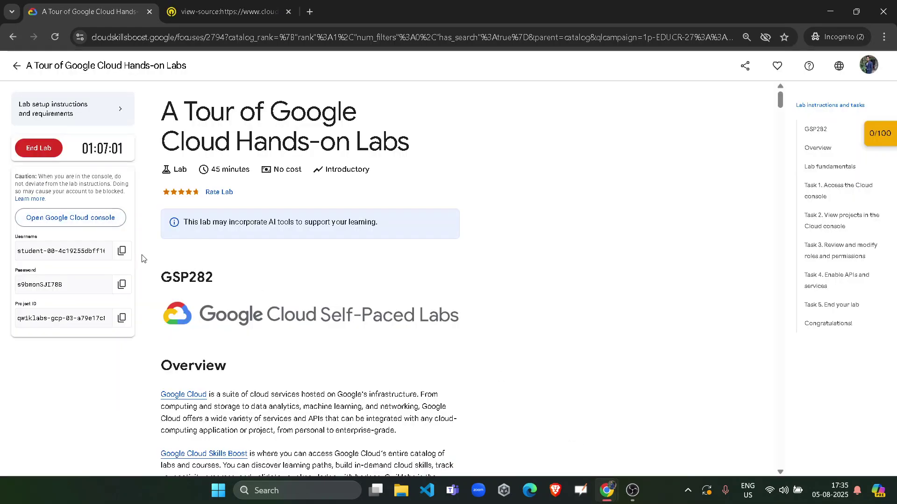
pyautogui.click(123, 251)
pyautogui.click(729, 434)
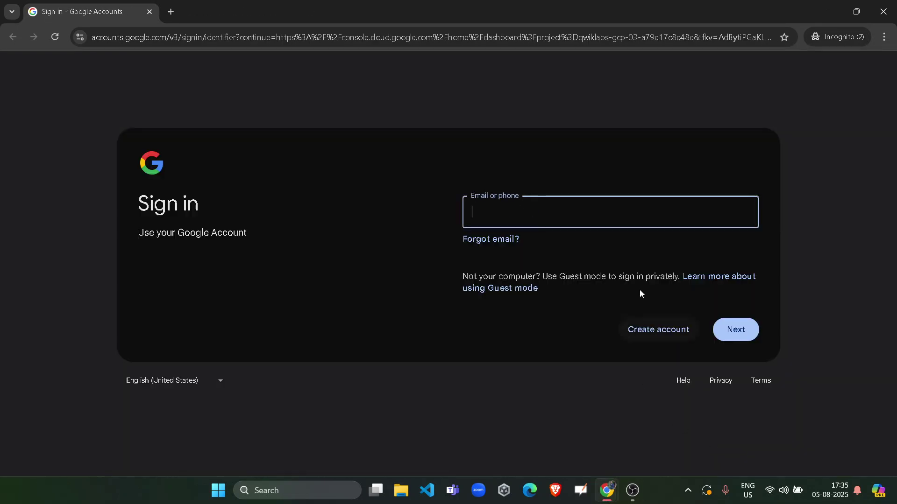
pyautogui.hotkey('ctrl', 'v')
pyautogui.click(740, 330)
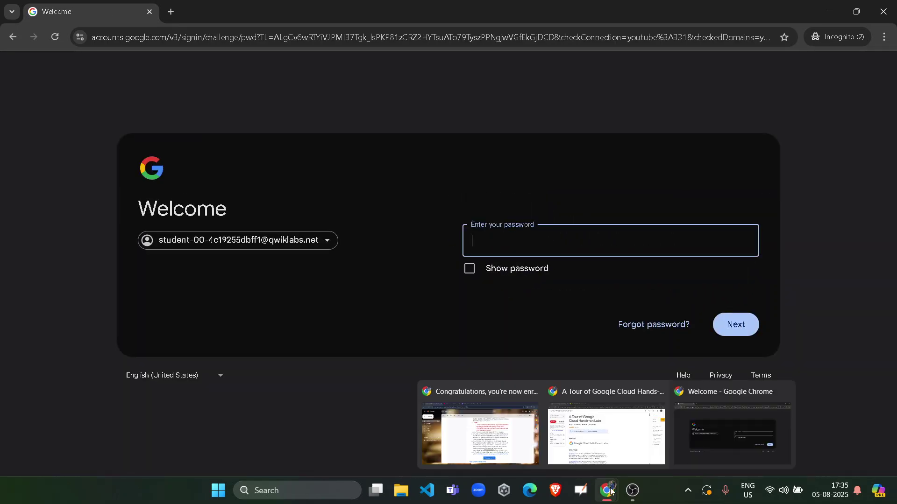
# Copy the lab password from the lab panel and enter it to sign in
pyautogui.moveTo(607, 491)
pyautogui.click(589, 456)
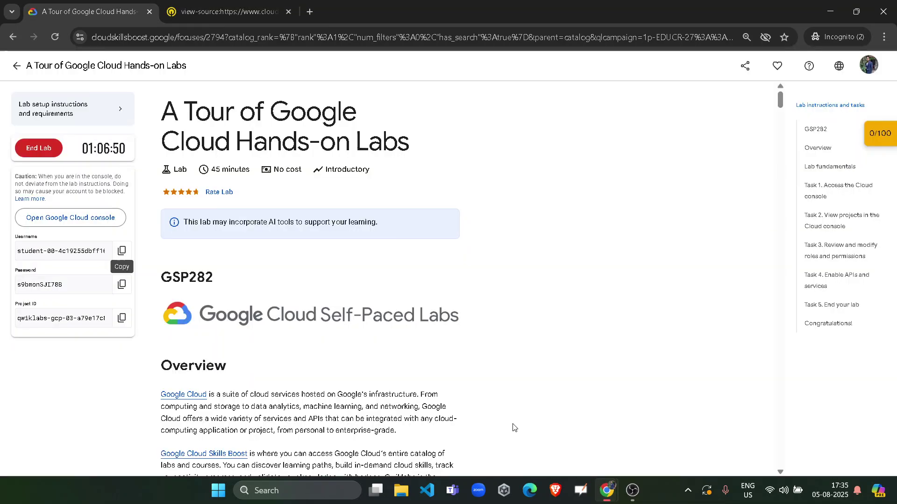
pyautogui.moveTo(65, 285); pyautogui.dragTo(2, 284)
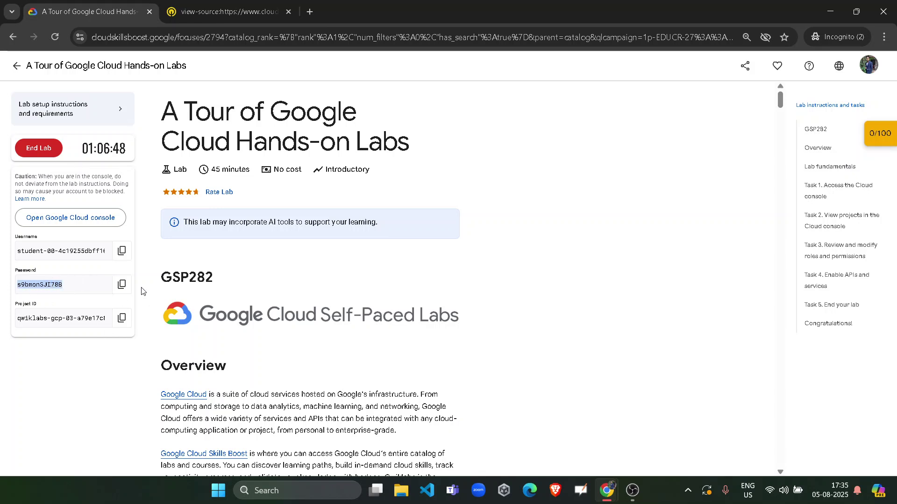
pyautogui.click(122, 284)
pyautogui.click(612, 487)
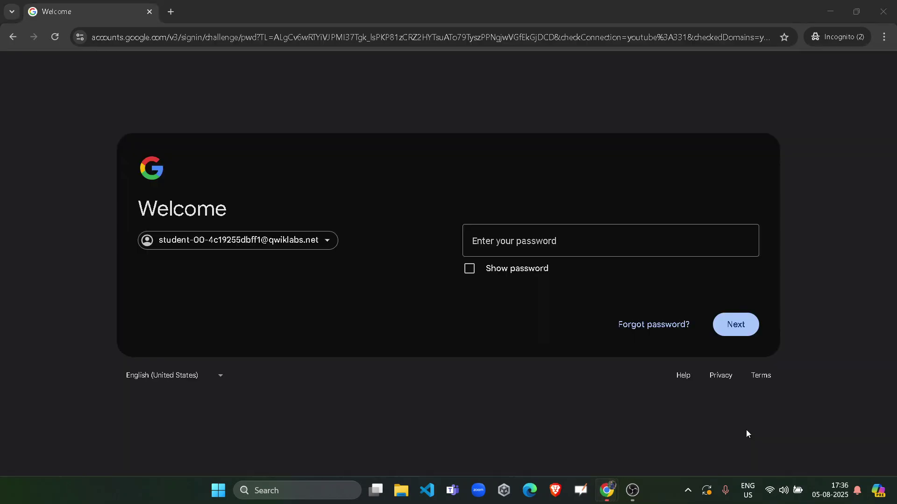
pyautogui.hotkey('ctrl', 'v')
pyautogui.click(729, 328)
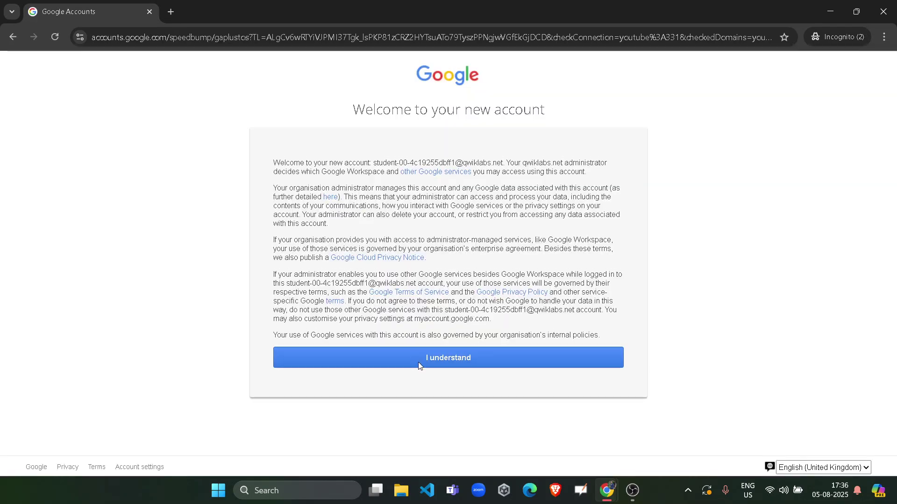
# Accept the new-account notice and agree to the Terms of Service
pyautogui.click(419, 361)
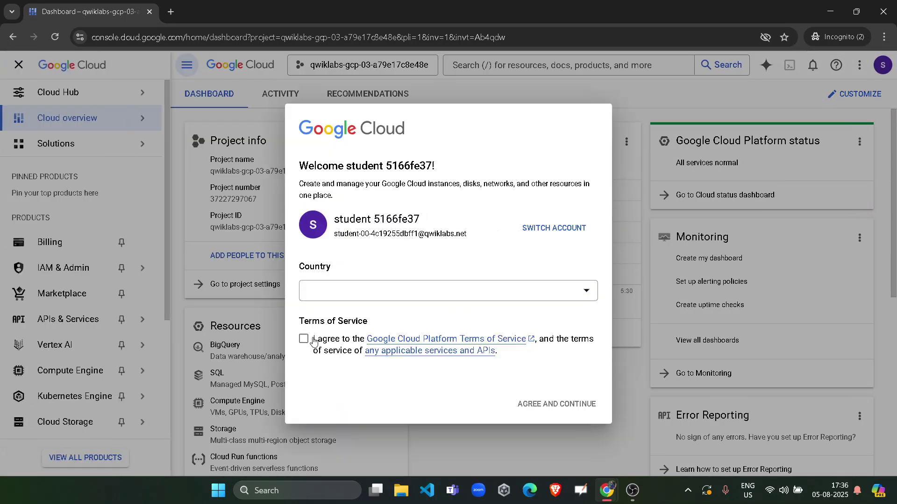
pyautogui.click(303, 340)
pyautogui.click(534, 404)
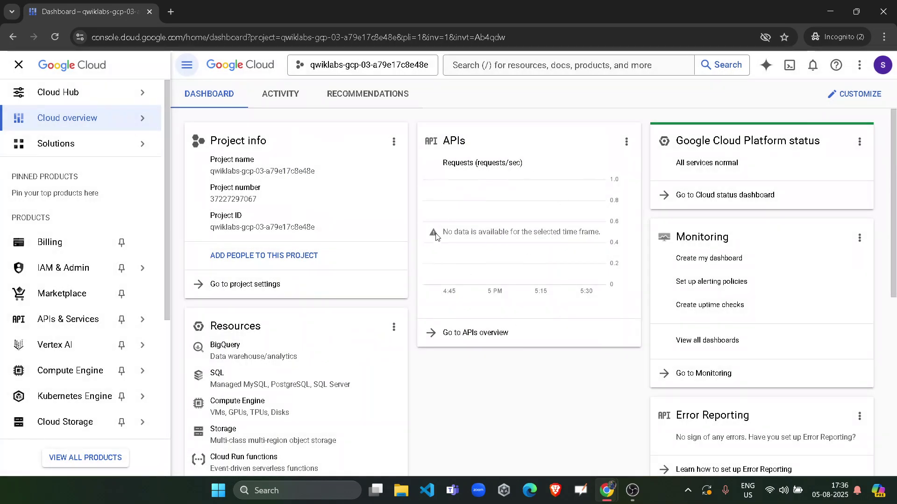
# Search 'dialogflow api', open the Dialogflow API page, and enable it
pyautogui.click(552, 67)
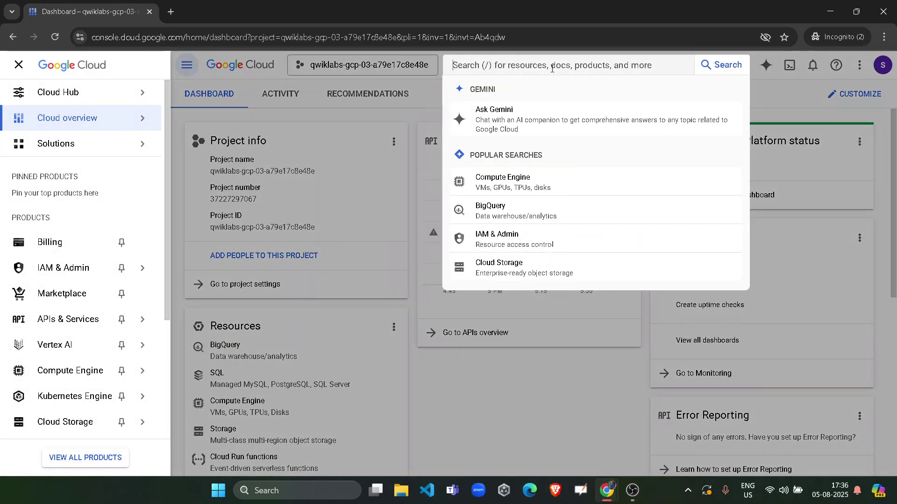
pyautogui.write('dialogflow api')
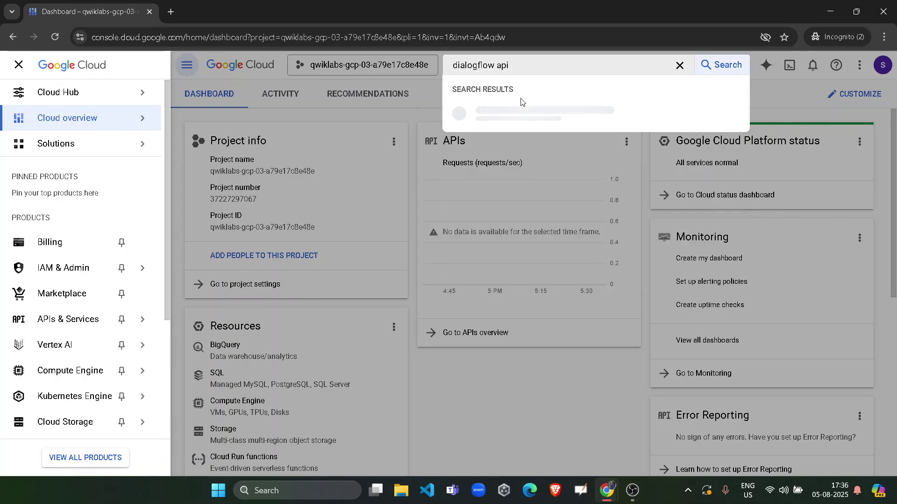
pyautogui.click(489, 114)
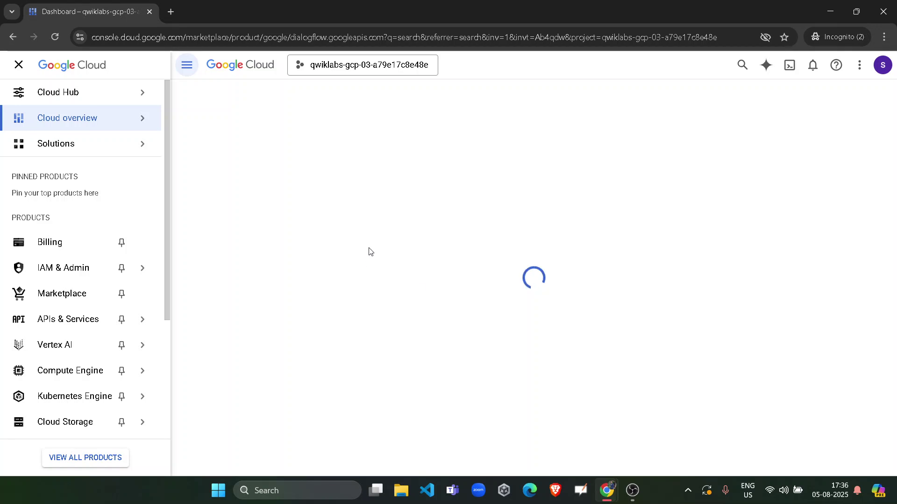
pyautogui.click(123, 216)
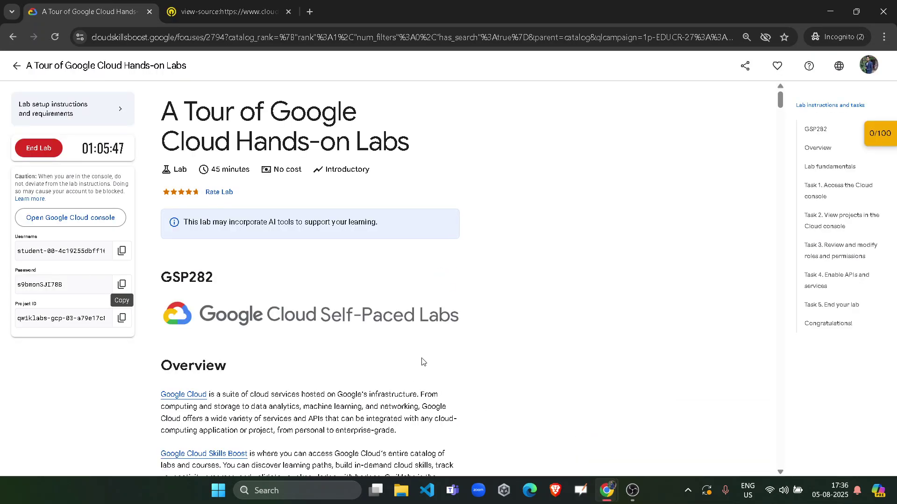
# Select the second student's identifier in the Task 3 Grant an IAM role instructions
pyautogui.click(835, 197)
pyautogui.scroll(-5, 247, 331)
pyautogui.scroll(-5, 247, 333)
pyautogui.scroll(-5, 246, 333)
pyautogui.scroll(-5, 246, 333)
pyautogui.scroll(-5, 246, 333)
pyautogui.scroll(-5, 246, 333)
pyautogui.scroll(-5, 247, 334)
pyautogui.scroll(-3, 247, 334)
pyautogui.scroll(5, 231, 316)
pyautogui.scroll(3, 216, 301)
pyautogui.scroll(-4, 215, 301)
pyautogui.moveTo(188, 226); pyautogui.dragTo(277, 224)
pyautogui.click(279, 241)
pyautogui.scroll(3, 279, 241)
pyautogui.scroll(4, 242, 240)
pyautogui.moveTo(209, 169); pyautogui.dragTo(309, 185)
pyautogui.click(308, 248)
pyautogui.scroll(-4, 308, 247)
pyautogui.scroll(-3, 280, 245)
pyautogui.scroll(-2, 249, 246)
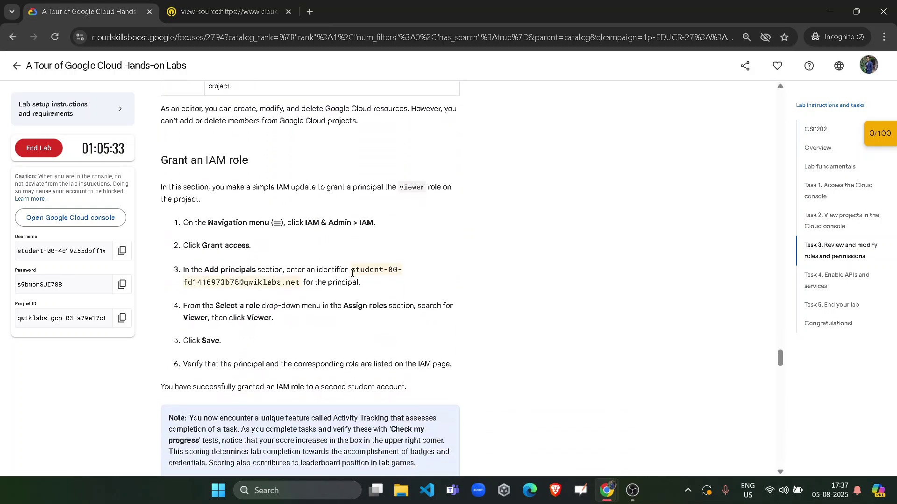
pyautogui.moveTo(352, 278); pyautogui.dragTo(311, 283)
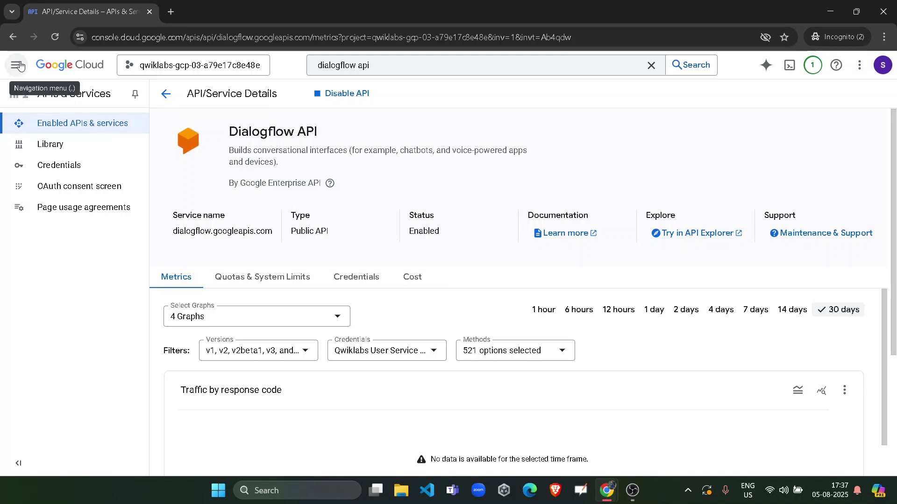
# Open the project's IAM page and start granting access to the second student
pyautogui.click(17, 65)
pyautogui.moveTo(62, 282)
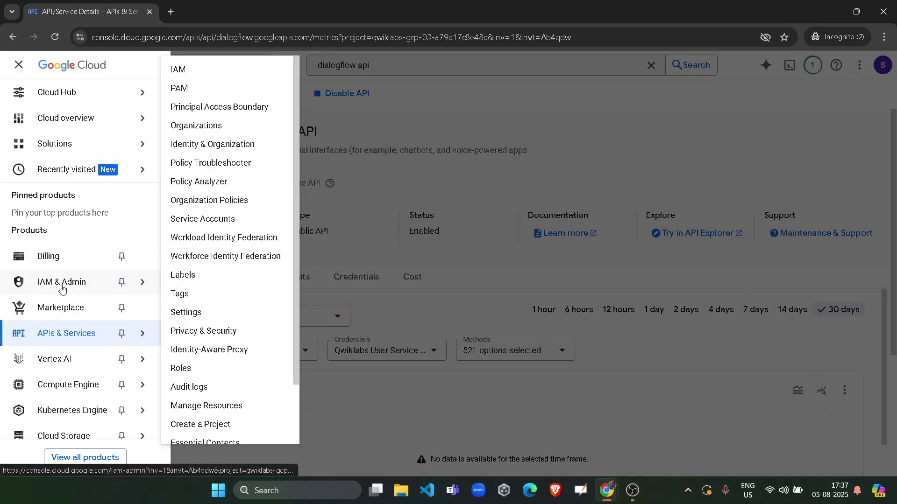
pyautogui.click(200, 71)
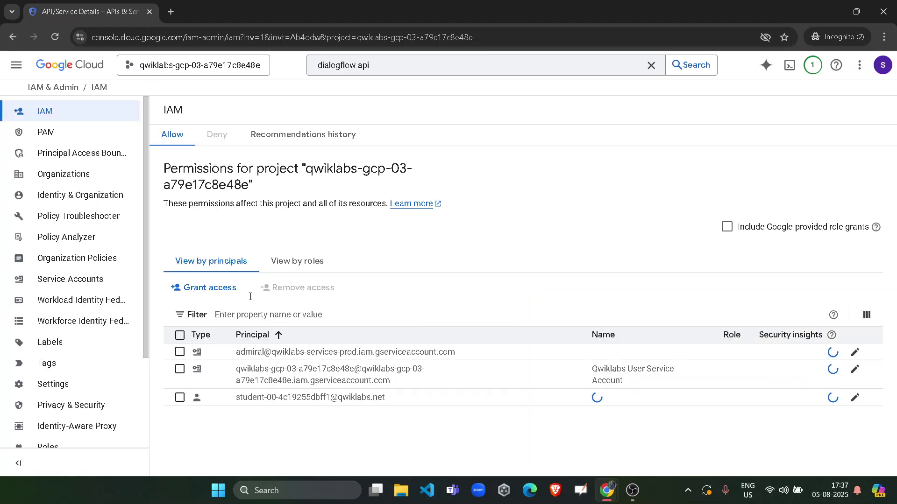
pyautogui.click(231, 290)
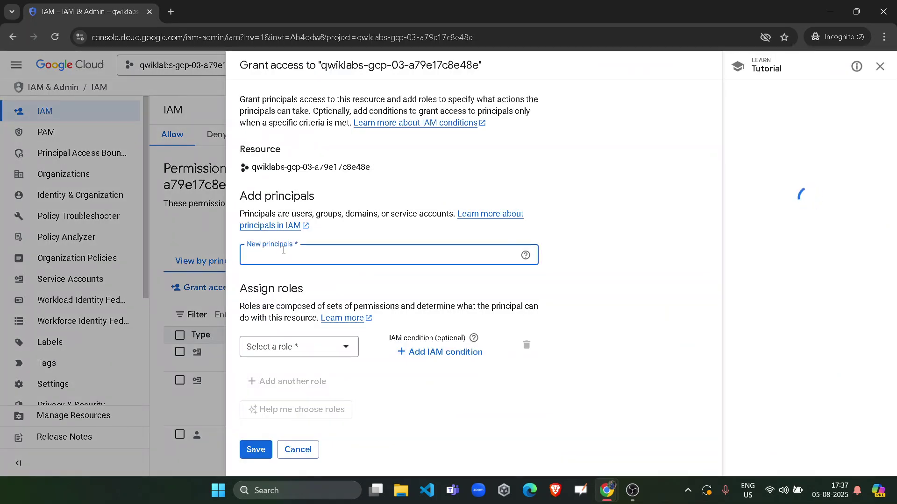
pyautogui.click(595, 457)
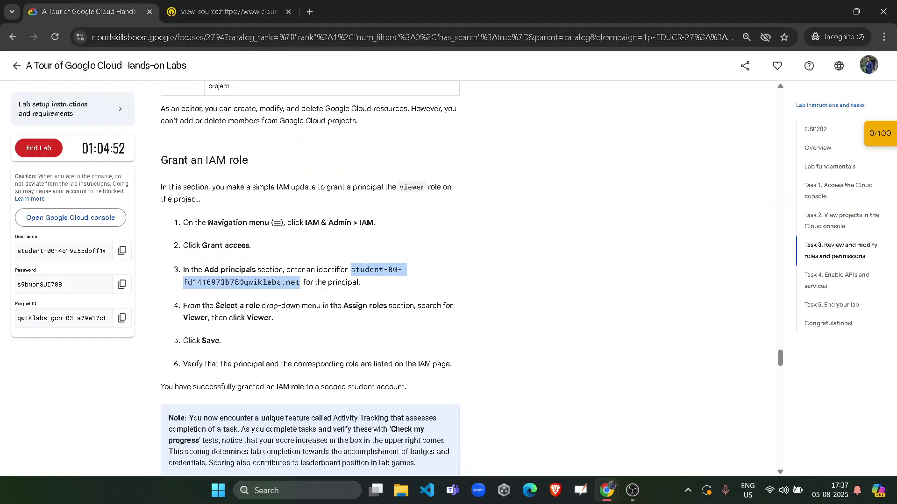
pyautogui.click(678, 420)
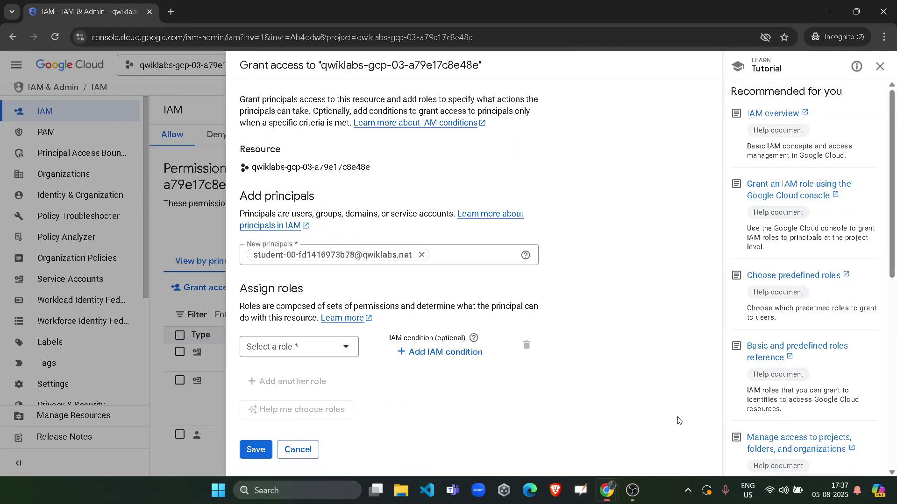
# Give the second student principal the Viewer role, copied from the instructions, and save
pyautogui.click(306, 349)
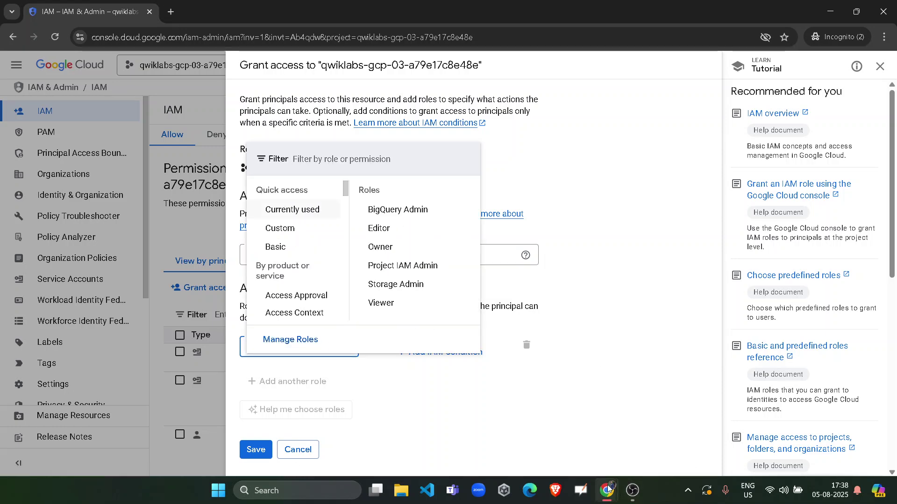
pyautogui.moveTo(607, 490)
pyautogui.click(599, 455)
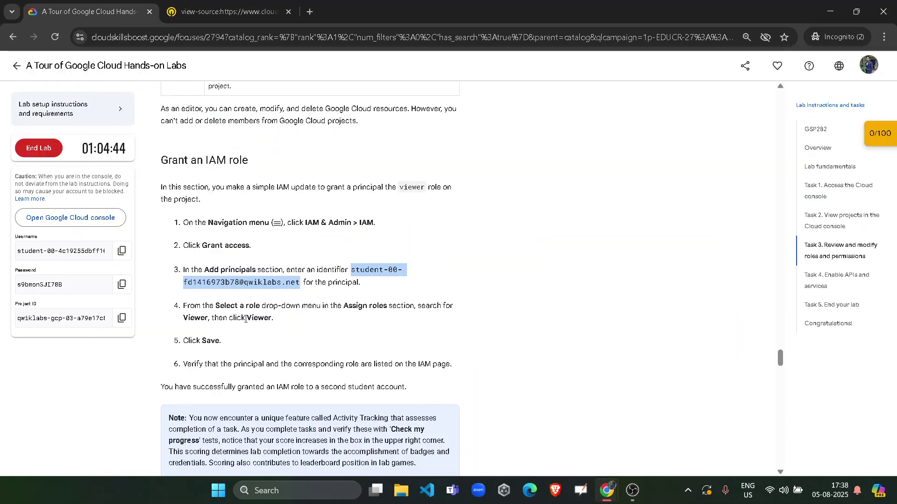
pyautogui.moveTo(246, 317); pyautogui.dragTo(258, 317)
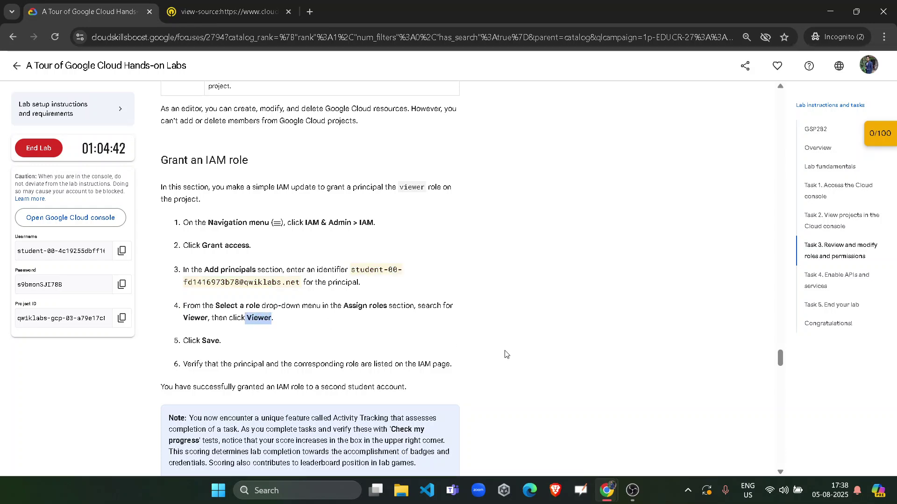
pyautogui.click(724, 424)
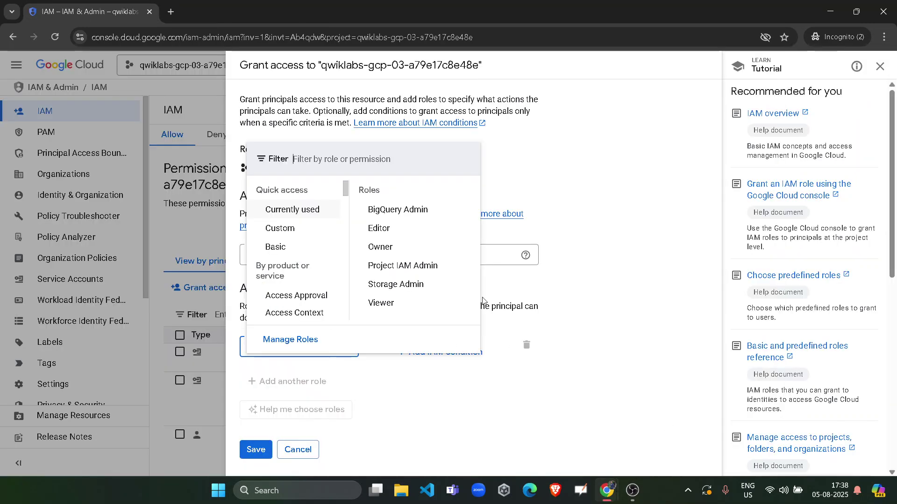
pyautogui.click(369, 172)
pyautogui.hotkey('ctrl', 'v')
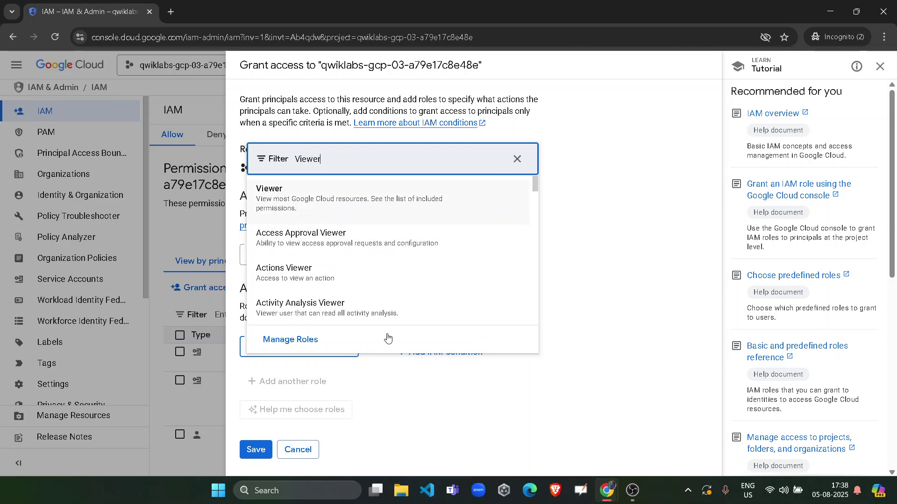
pyautogui.press('Return')
pyautogui.click(256, 459)
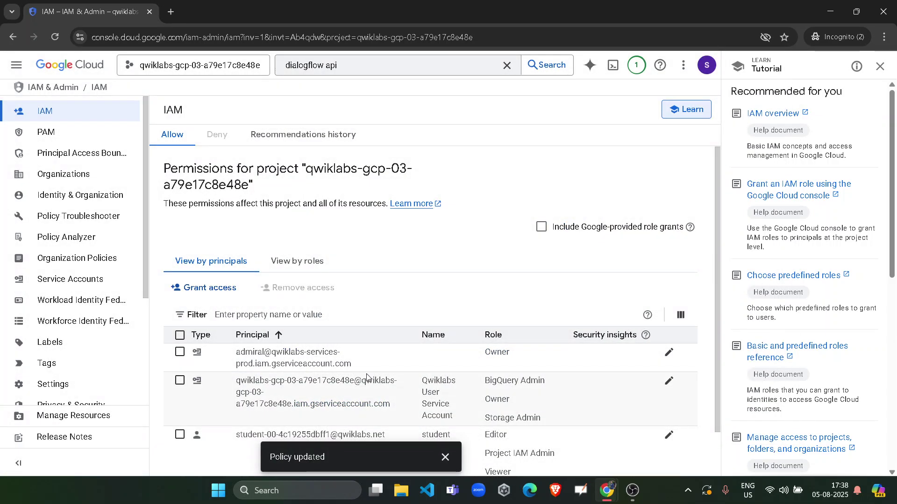
pyautogui.scroll(-1, 365, 369)
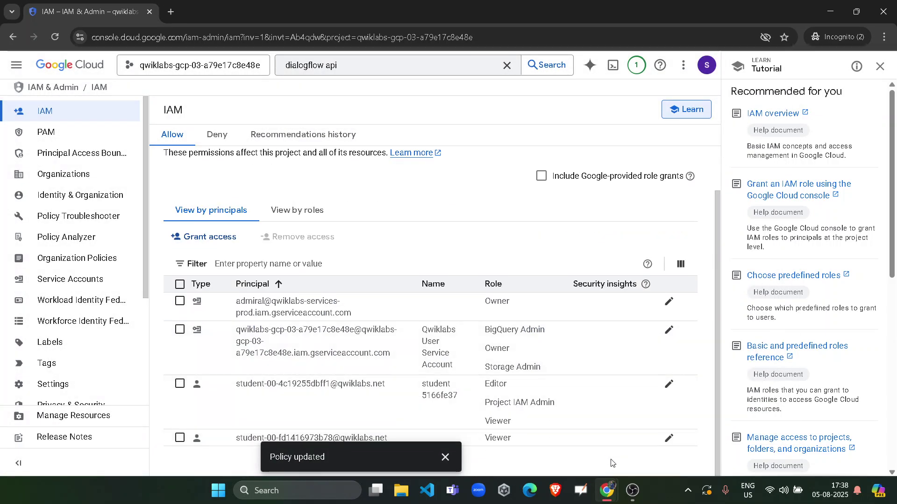
# Verify the Grant an IAM role checkpoint and confirm its Assessment Completed! message
pyautogui.click(581, 438)
pyautogui.scroll(-5, 335, 330)
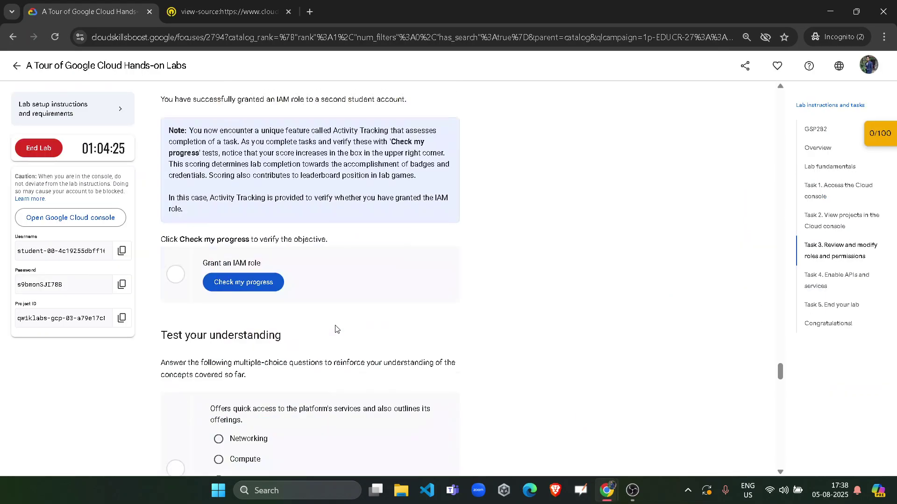
pyautogui.scroll(-2, 335, 330)
pyautogui.scroll(2, 306, 285)
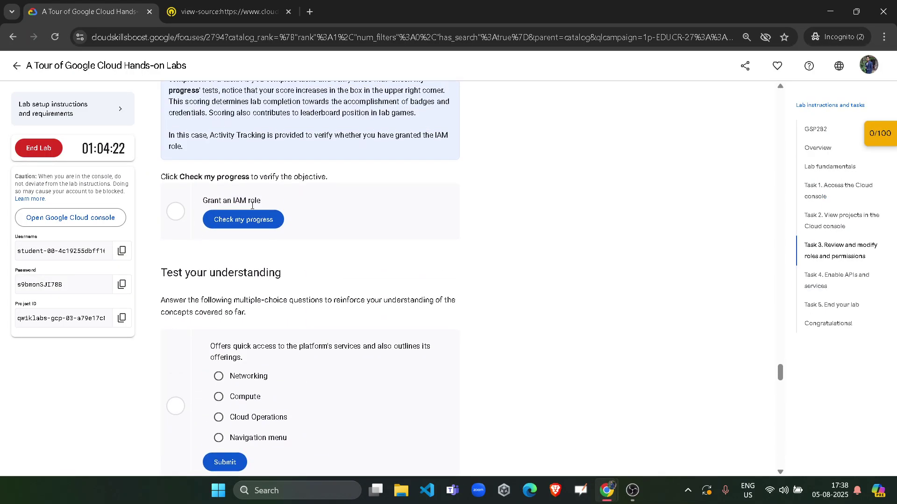
pyautogui.click(253, 214)
pyautogui.scroll(2, 253, 214)
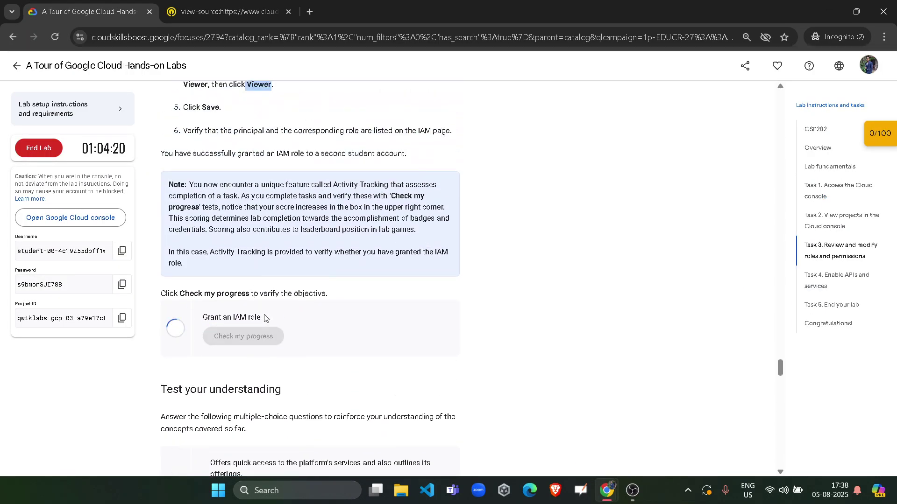
pyautogui.moveTo(201, 361); pyautogui.dragTo(287, 364)
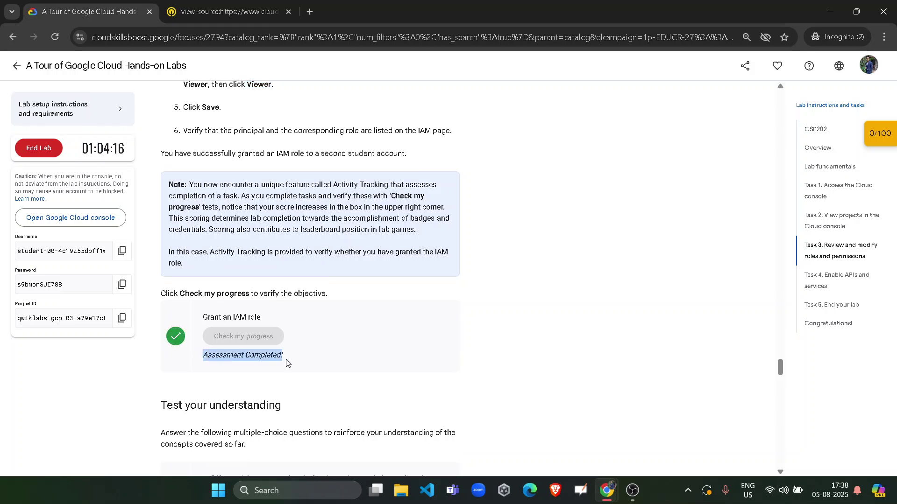
pyautogui.scroll(2, 308, 315)
pyautogui.doubleClick(239, 202)
pyautogui.click(254, 202)
pyautogui.scroll(-3, 254, 319)
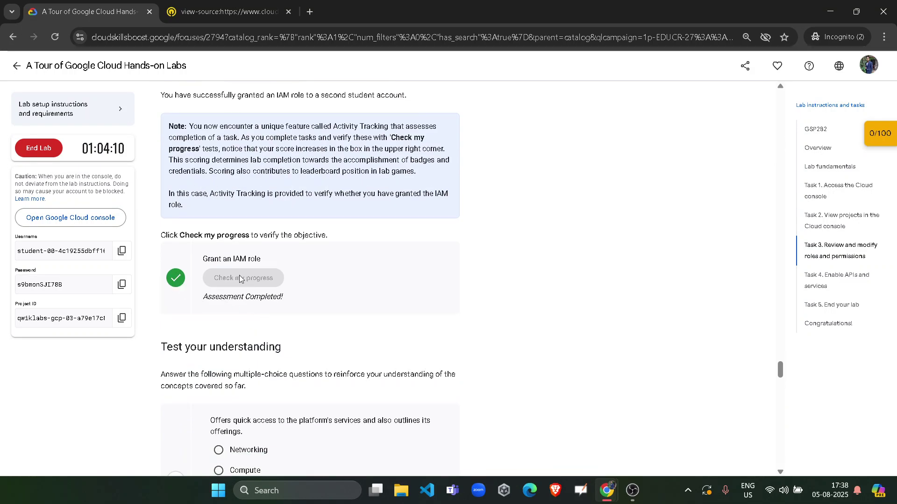
pyautogui.moveTo(203, 297); pyautogui.dragTo(356, 319)
pyautogui.click(285, 297)
pyautogui.scroll(-5, 232, 316)
pyautogui.scroll(-5, 231, 315)
pyautogui.scroll(7, 231, 315)
pyautogui.moveTo(232, 187); pyautogui.dragTo(319, 393)
pyautogui.click(315, 269)
pyautogui.scroll(-4, 316, 272)
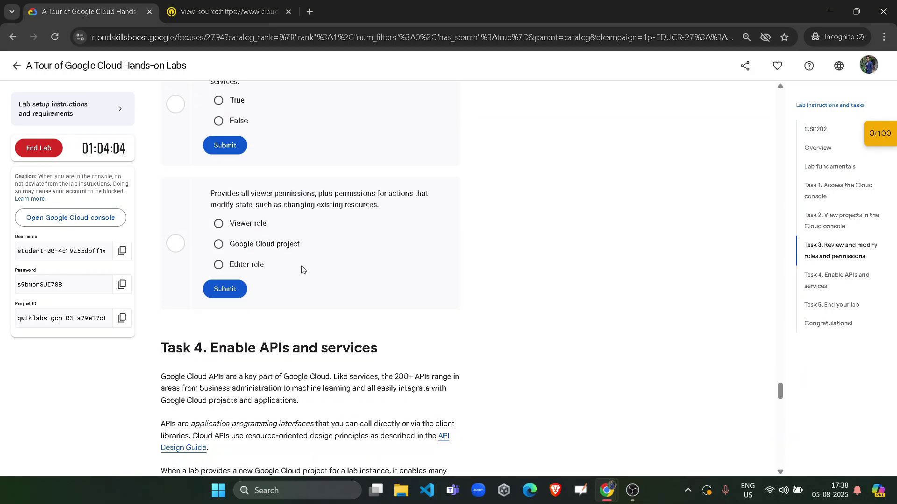
pyautogui.scroll(-5, 263, 336)
pyautogui.scroll(-4, 263, 336)
pyautogui.scroll(-1, 262, 337)
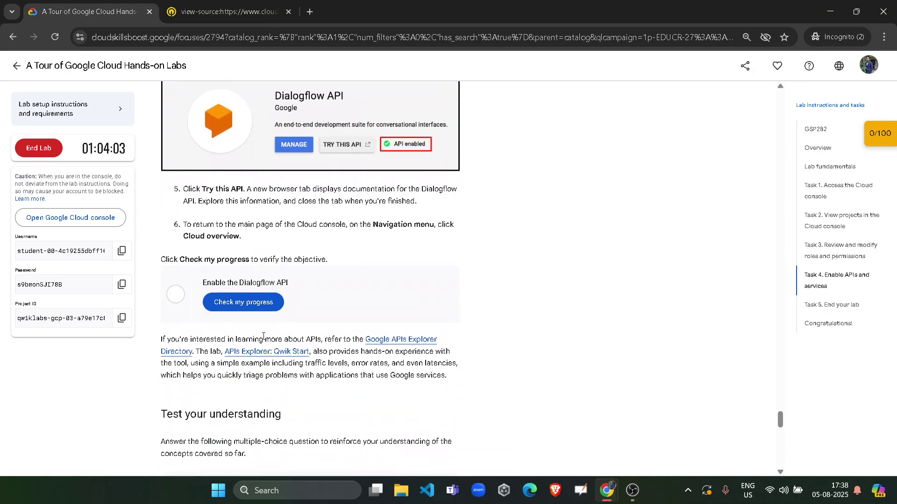
# Verify the Dialogflow API checkpoint, then recheck both checkpoints from the score panel
pyautogui.click(255, 304)
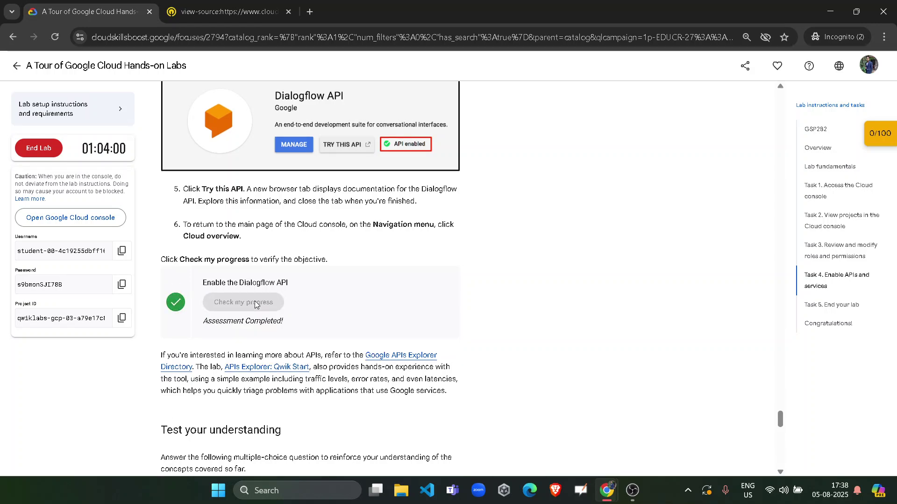
pyautogui.moveTo(206, 321); pyautogui.dragTo(329, 327)
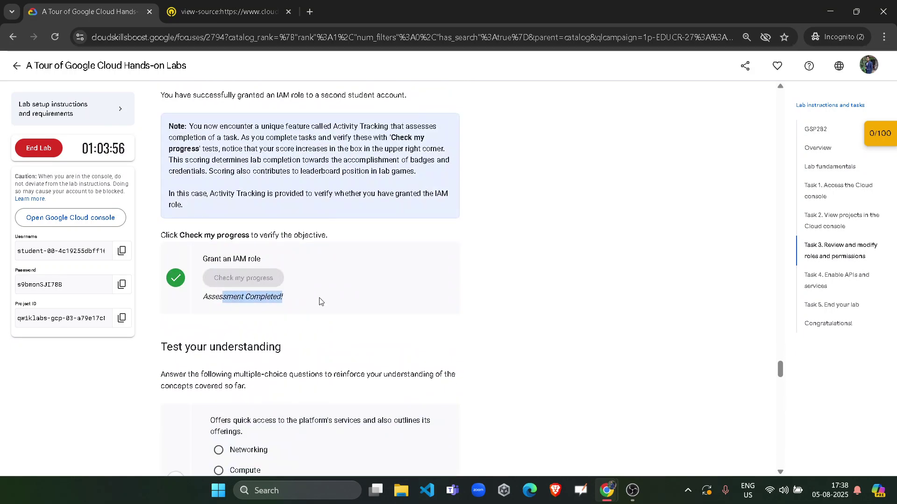
pyautogui.scroll(-2, 315, 336)
pyautogui.scroll(-10, 316, 337)
pyautogui.scroll(-10, 350, 333)
pyautogui.scroll(-5, 421, 326)
pyautogui.scroll(4, 456, 321)
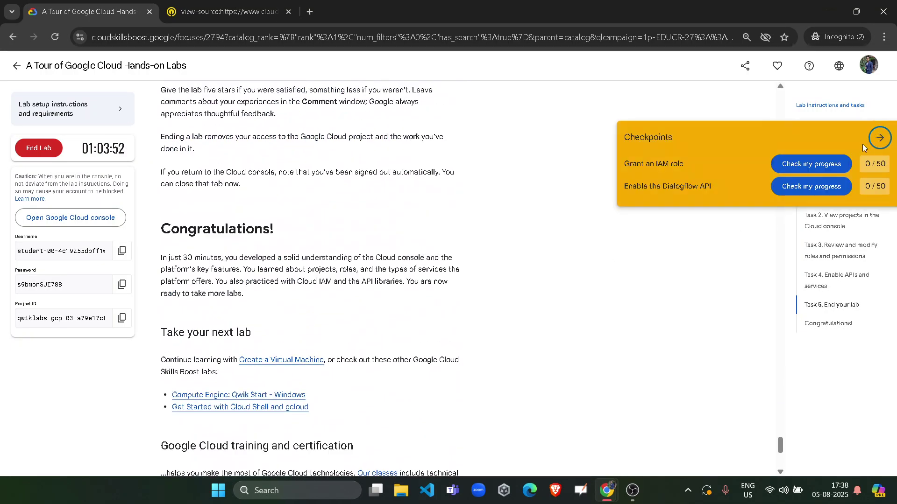
pyautogui.click(821, 167)
pyautogui.click(818, 187)
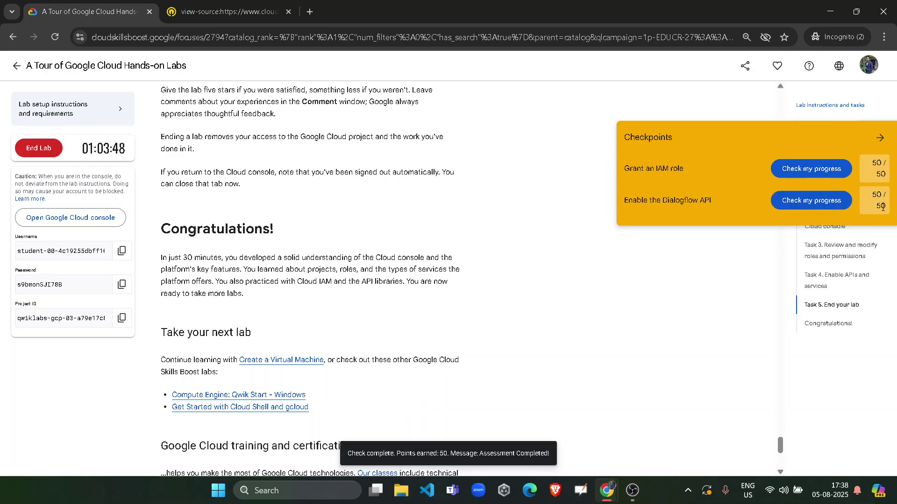
pyautogui.scroll(5, 631, 302)
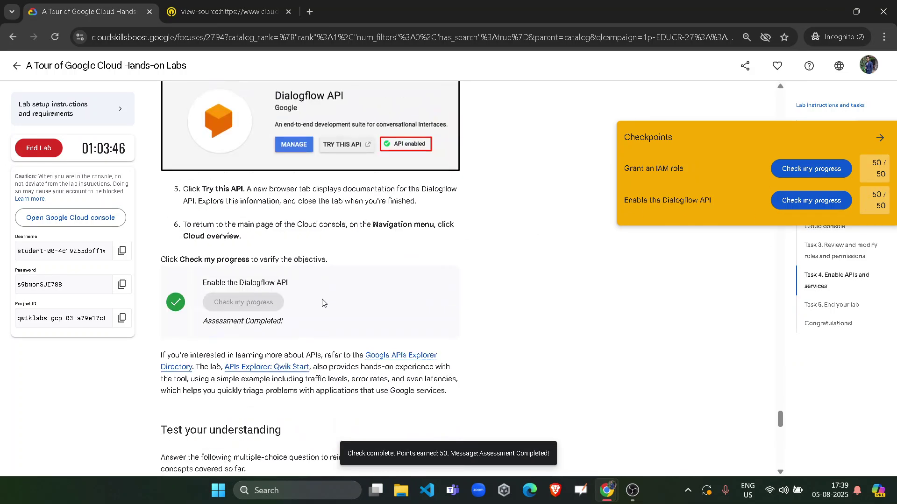
pyautogui.scroll(5, 665, 339)
pyautogui.click(880, 135)
pyautogui.click(817, 132)
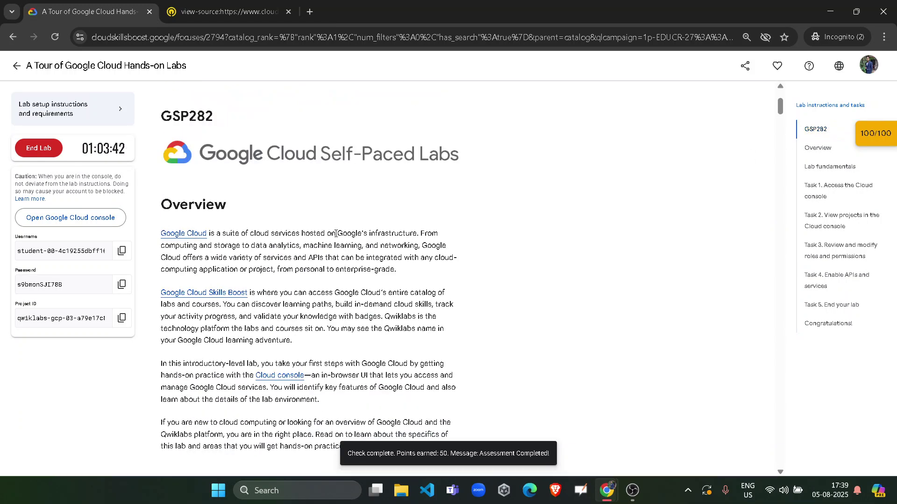
pyautogui.scroll(-1, 336, 234)
pyautogui.scroll(-3, 336, 234)
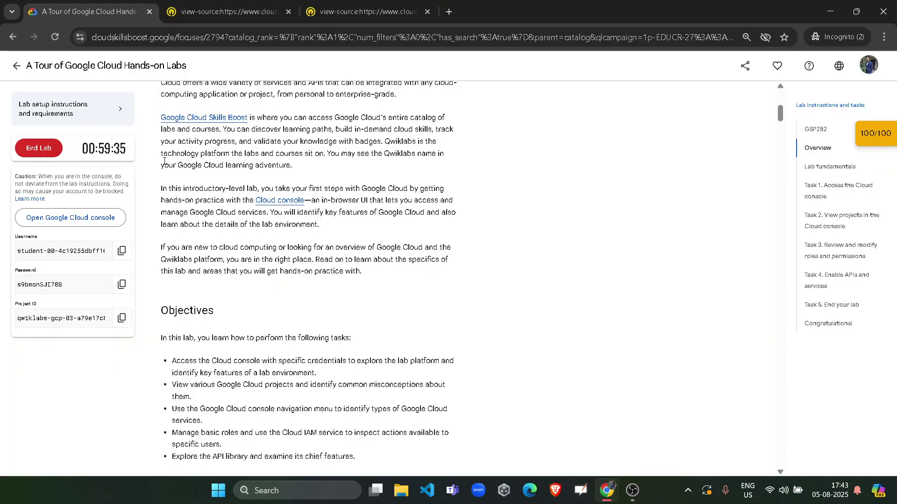
pyautogui.scroll(5, 254, 238)
pyautogui.scroll(-2, 280, 288)
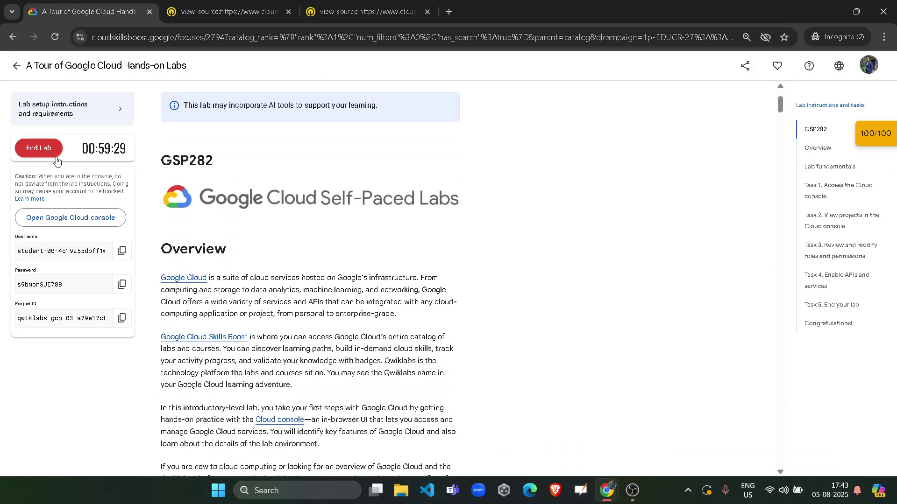
pyautogui.scroll(-5, 411, 296)
# End the GSP282 lab, submit a five-star rating, and return to the catalog
pyautogui.click(869, 133)
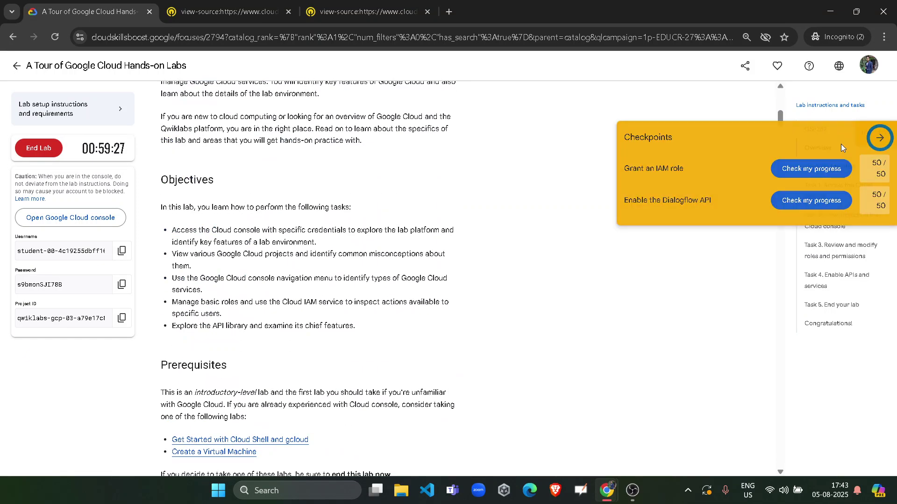
pyautogui.click(39, 148)
pyautogui.click(554, 289)
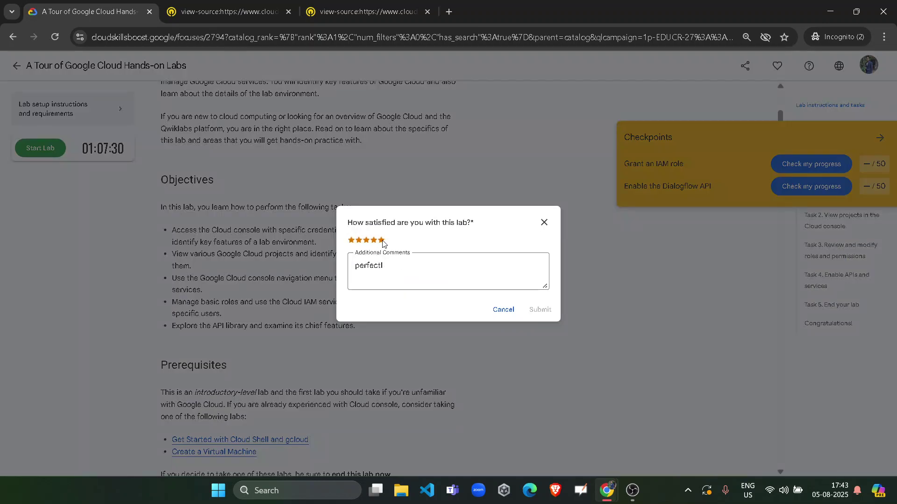
pyautogui.click(382, 241)
pyautogui.click(540, 309)
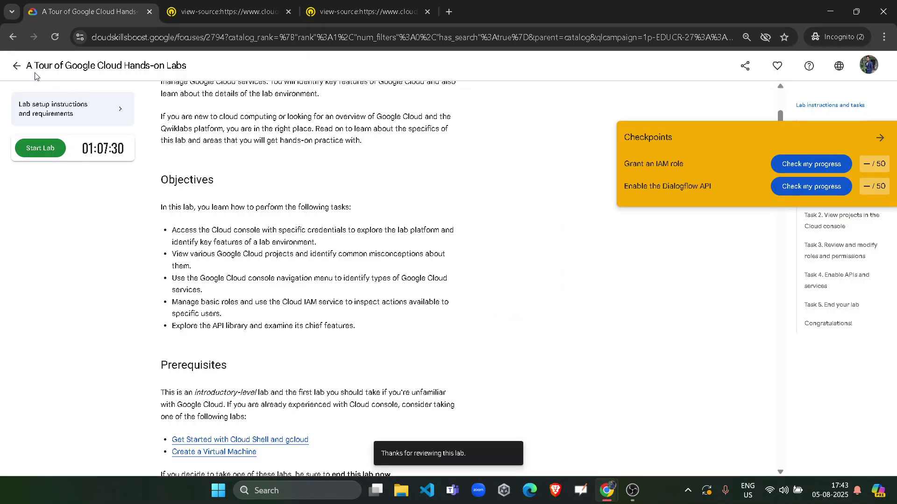
pyautogui.click(16, 66)
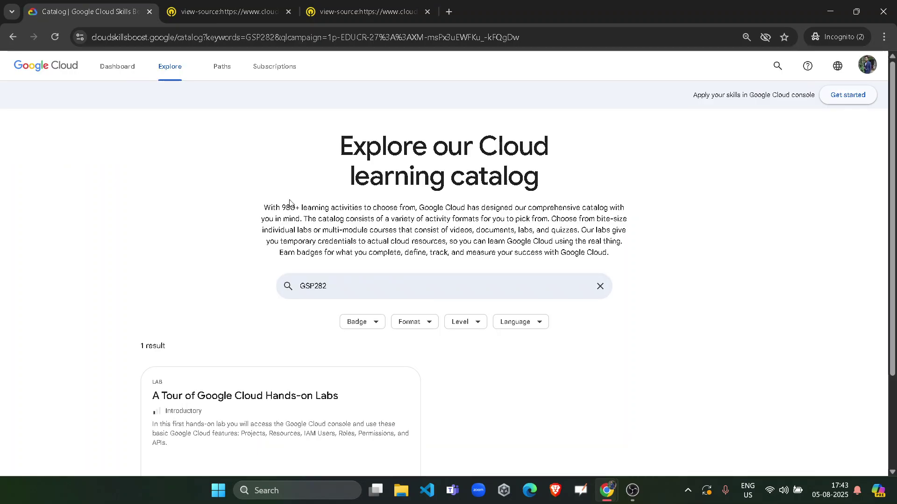
# Reload and open Subscriptions and credits from the account menu to check the 600 Credits entry
pyautogui.click(55, 36)
pyautogui.click(868, 65)
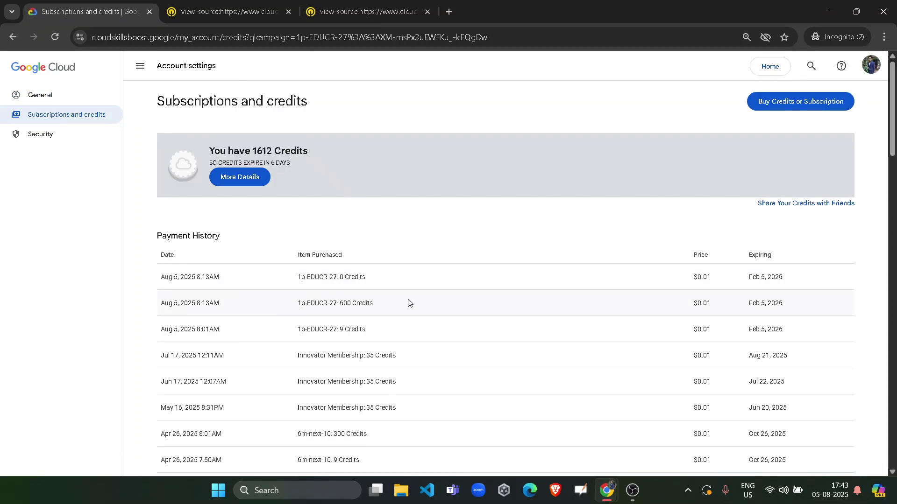
pyautogui.moveTo(409, 303); pyautogui.dragTo(295, 313)
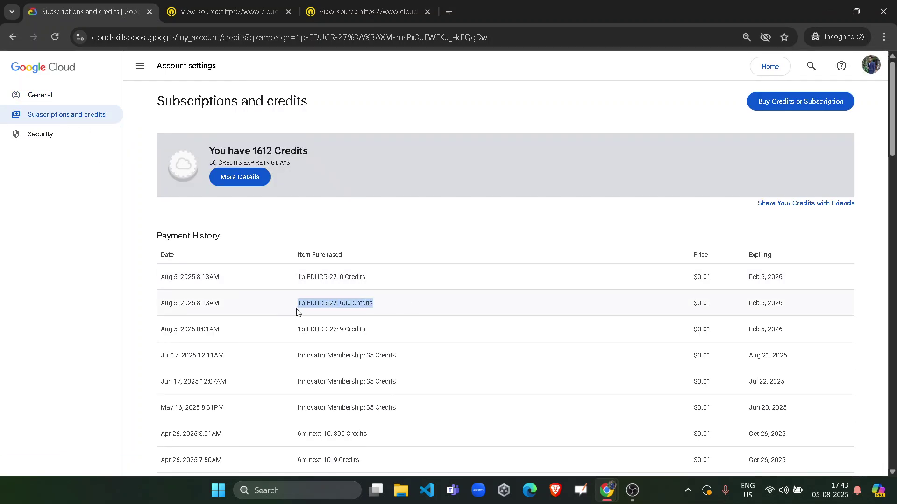
pyautogui.click(382, 241)
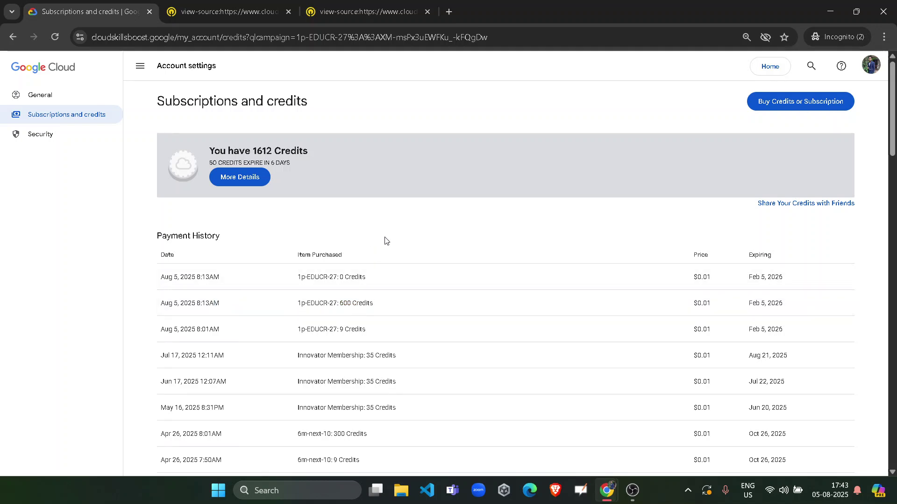
pyautogui.moveTo(388, 302); pyautogui.dragTo(298, 305)
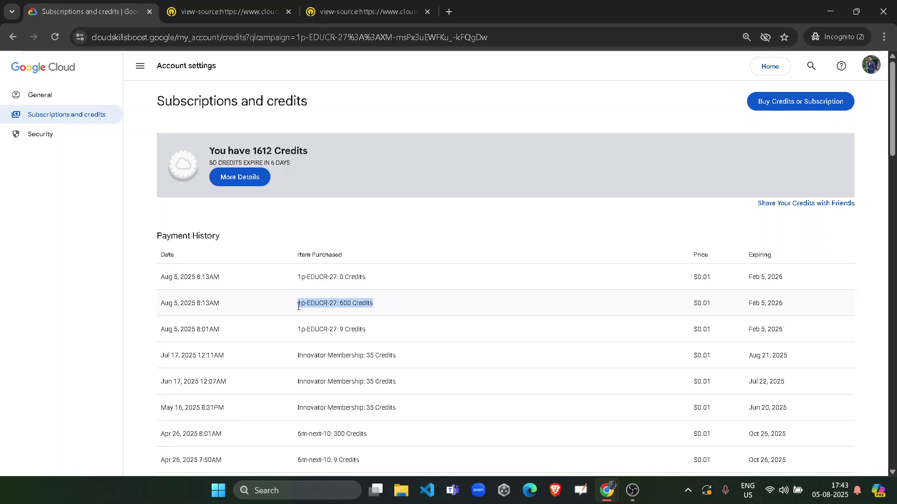
pyautogui.click(386, 247)
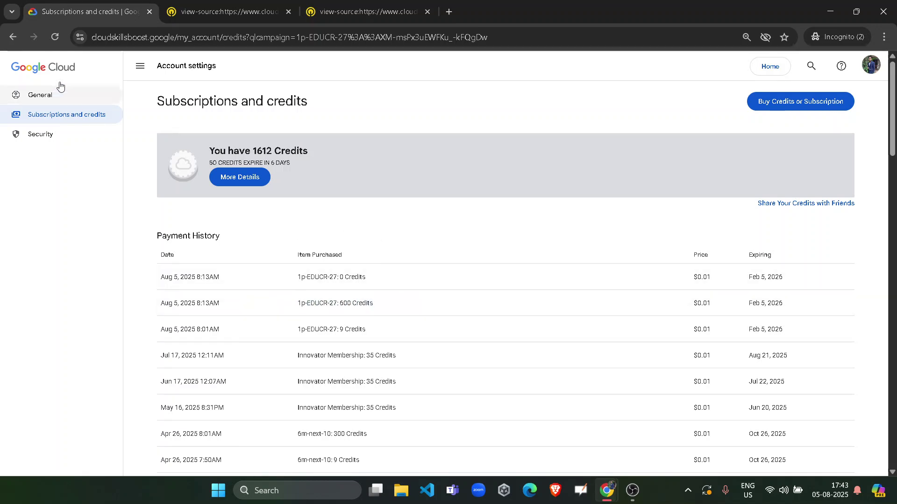
pyautogui.moveTo(371, 304); pyautogui.dragTo(248, 295)
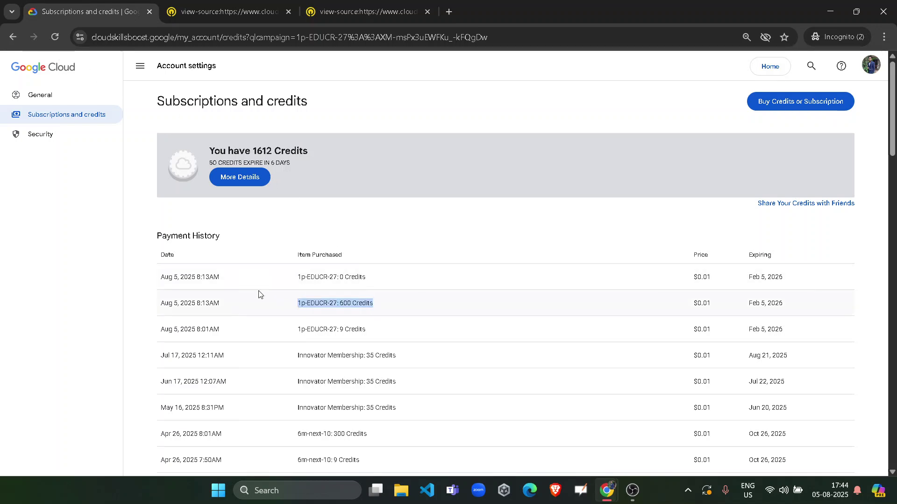
pyautogui.click(369, 241)
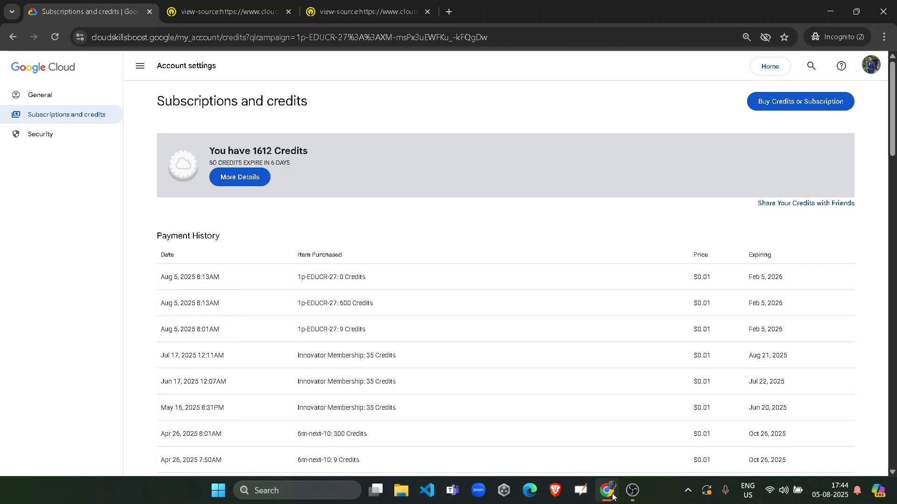
pyautogui.moveTo(606, 491)
pyautogui.click(480, 427)
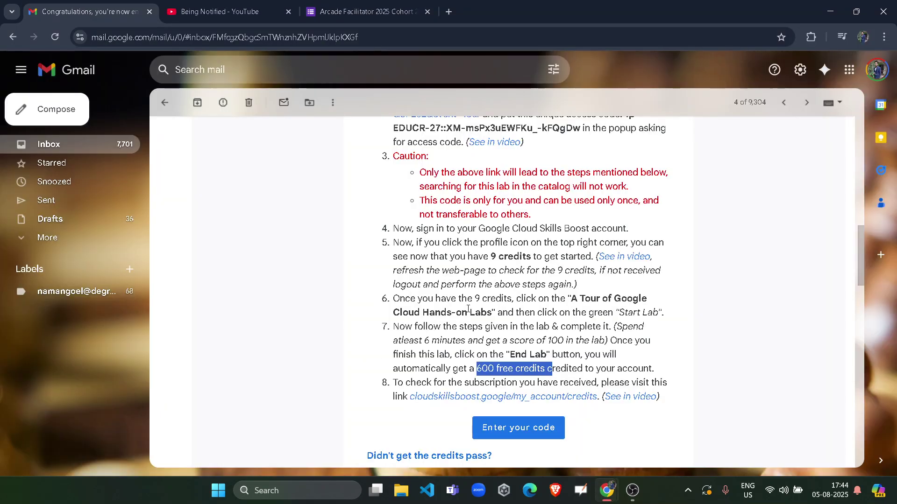
pyautogui.scroll(-4, 450, 270)
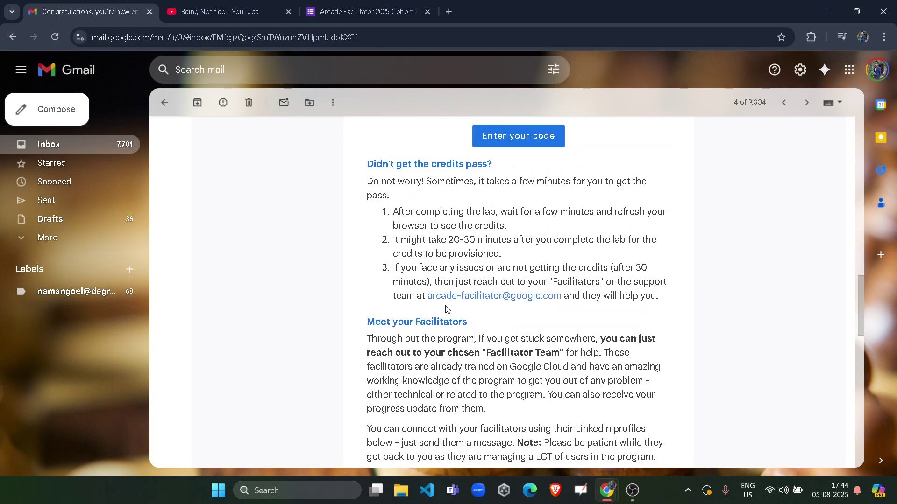
pyautogui.scroll(5, 446, 309)
pyautogui.scroll(5, 444, 309)
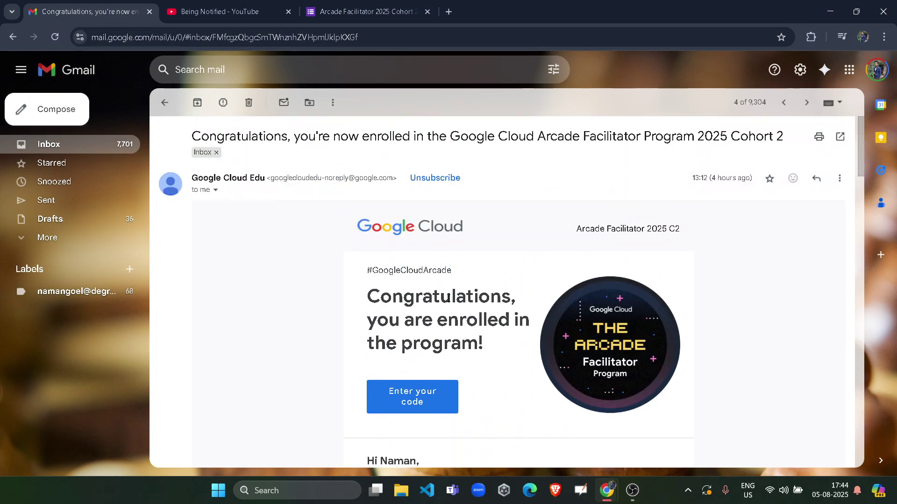